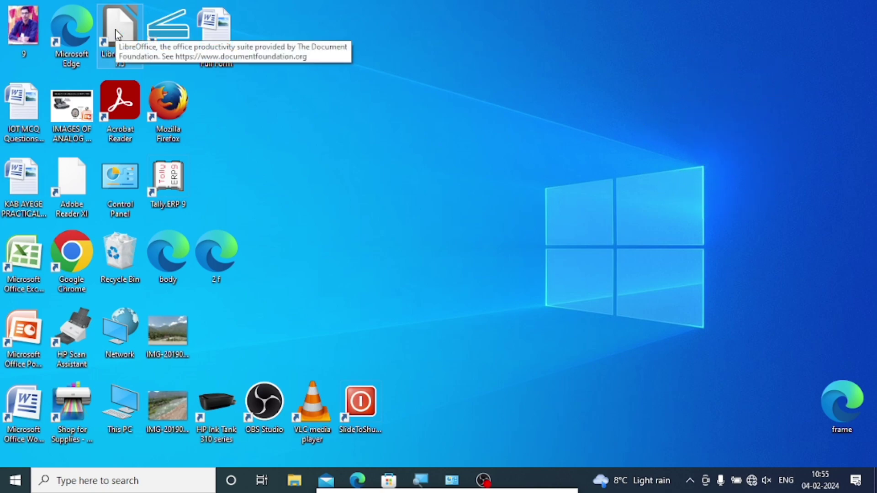
- Start LibreOffice, create a new Writer document and insert the dummy text paragraph with the AutoText code DT
double_click(117, 35)
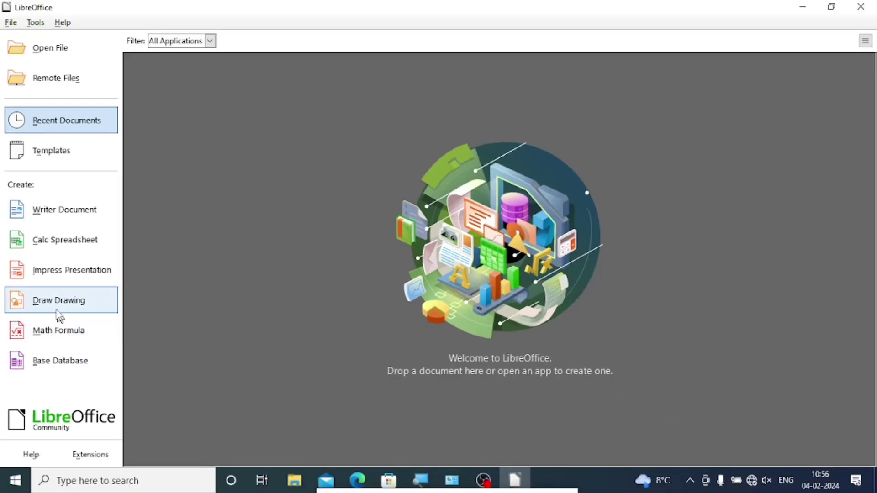
click(58, 218)
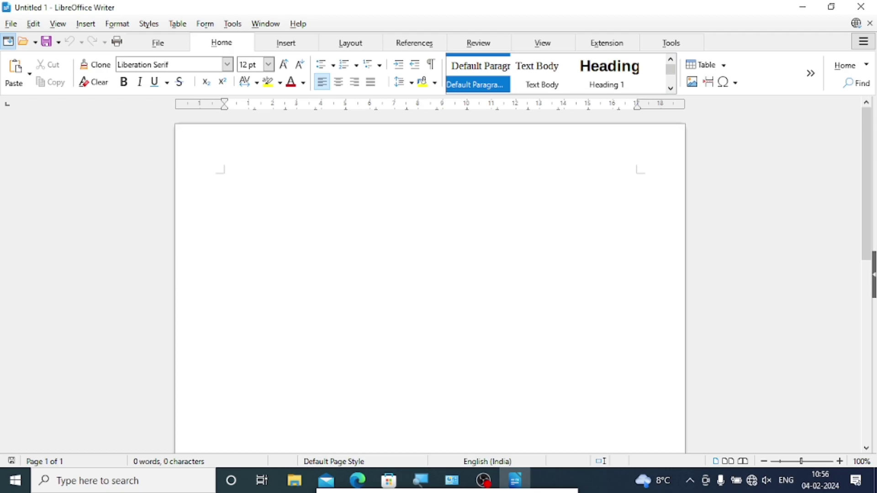
text(DT)
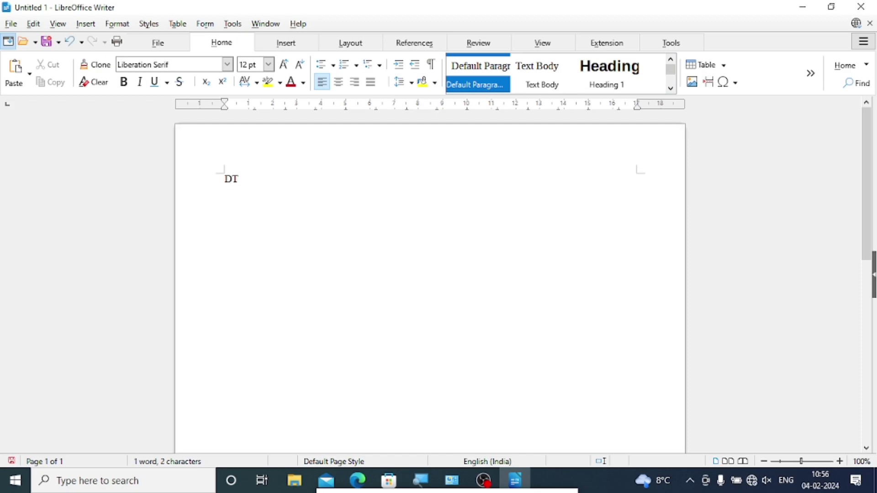
key(F3)
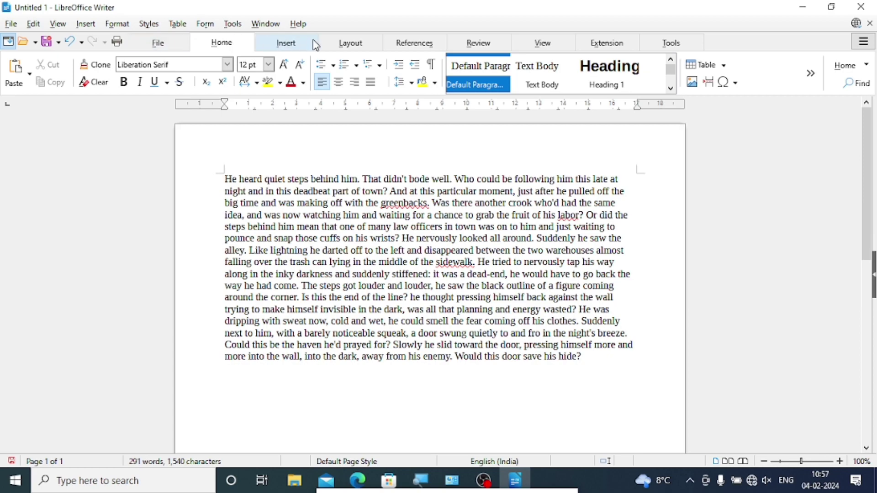
- Switch Writer's user interface variant to Single Toolbar, applying it to Writer only
click(57, 24)
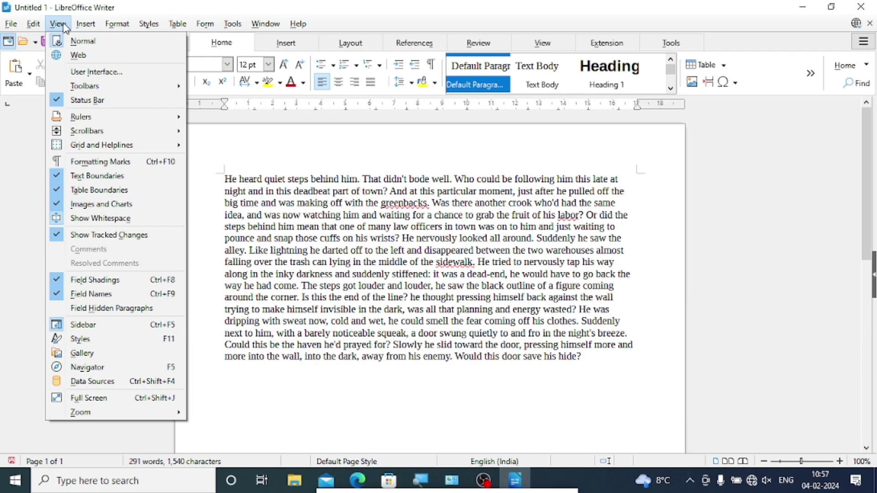
click(92, 73)
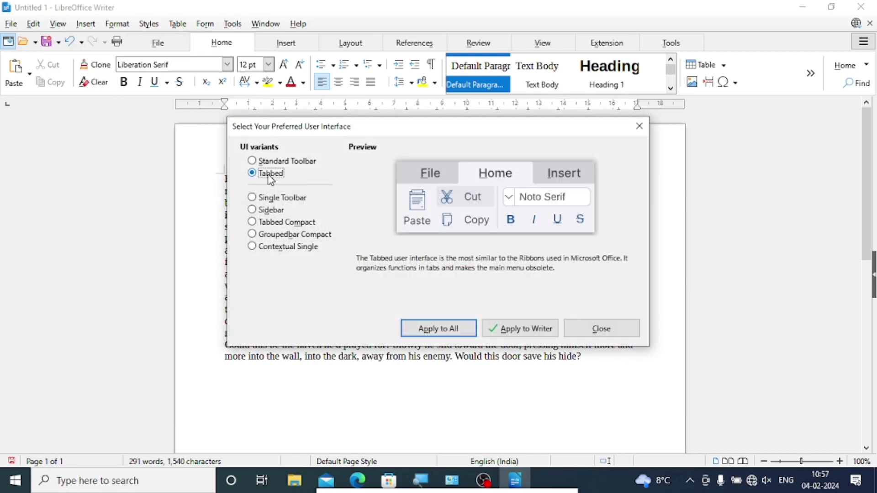
click(280, 202)
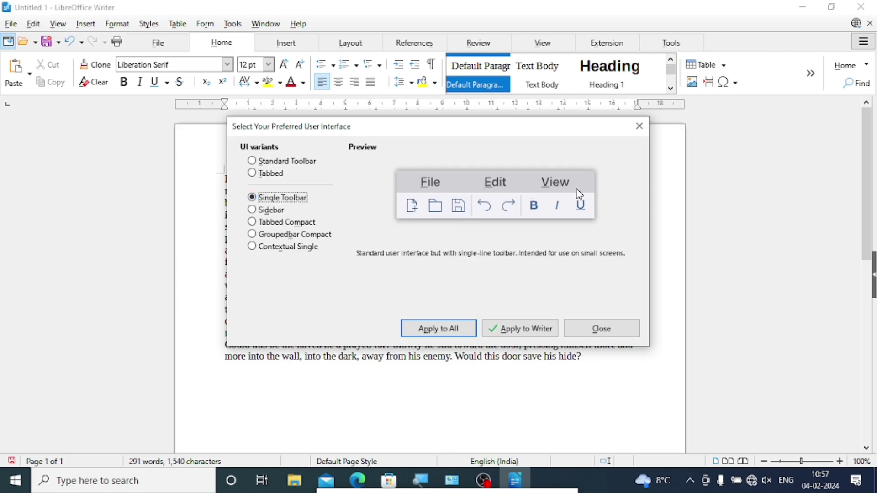
click(515, 329)
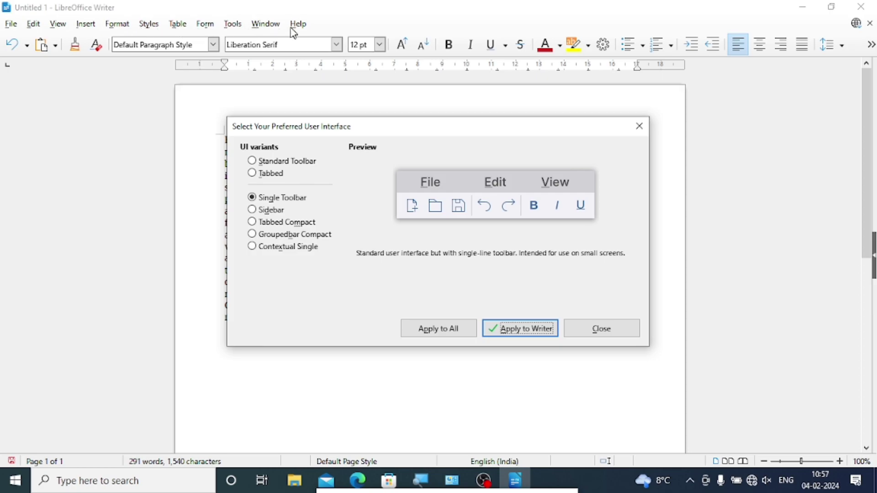
- Apply the Tabbed user interface variant to Writer and close the user interface selection
click(254, 174)
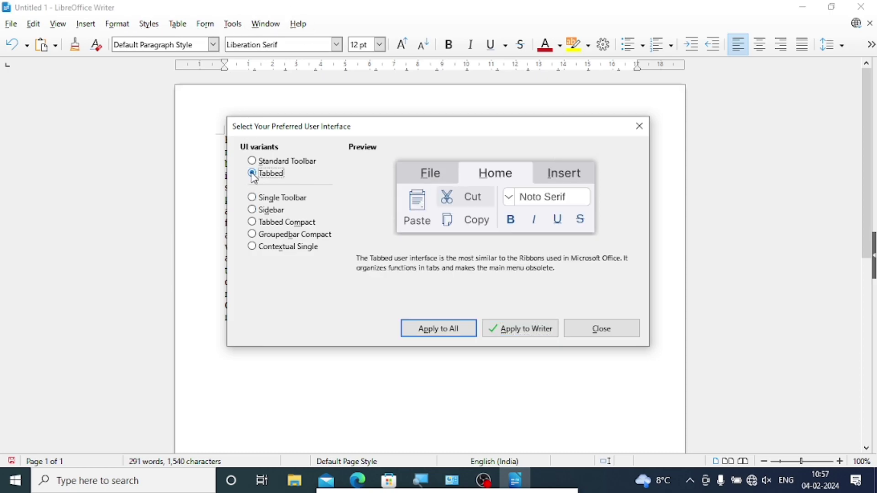
click(506, 340)
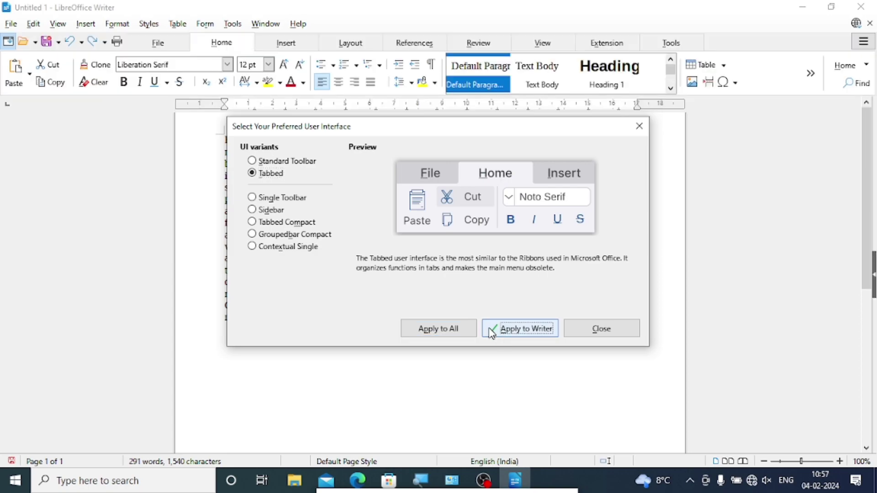
click(603, 334)
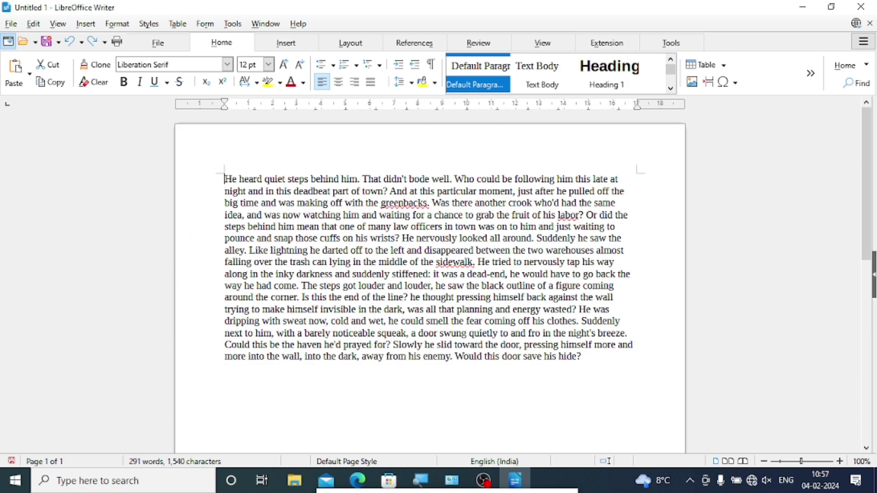
- Change the font of the entire dummy text paragraph to Kristen ITC
drag(224, 179, 582, 357)
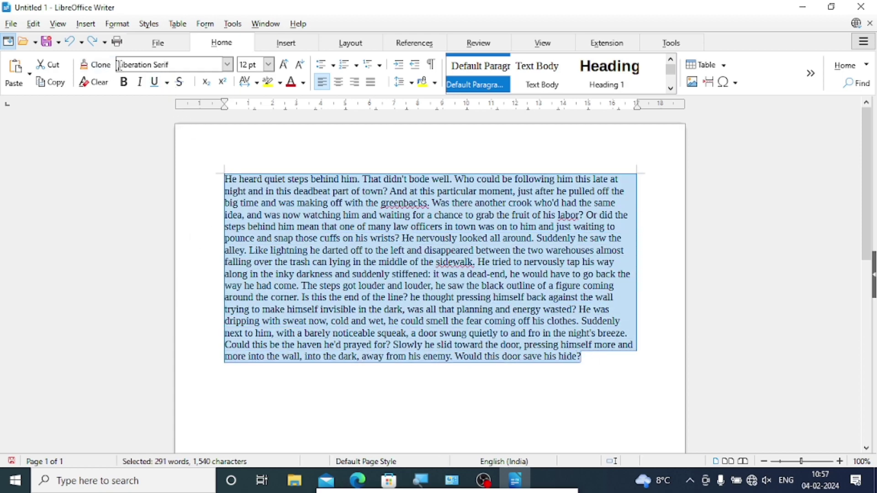
click(230, 69)
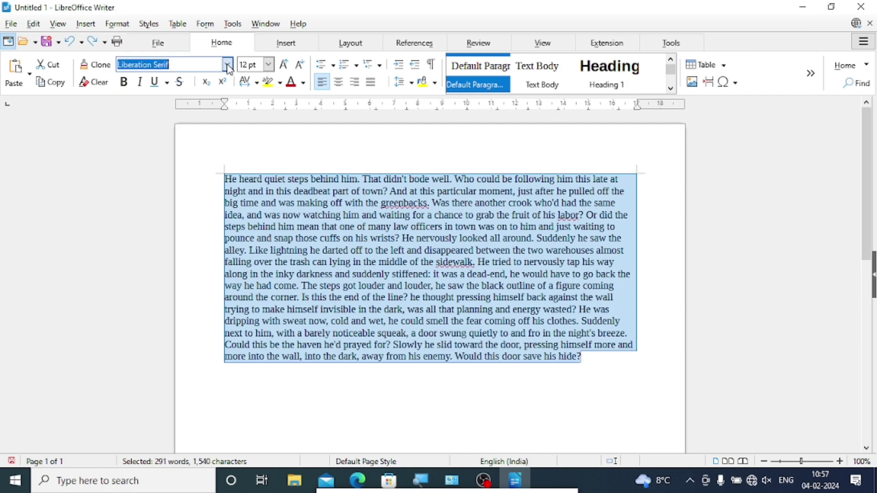
click(228, 66)
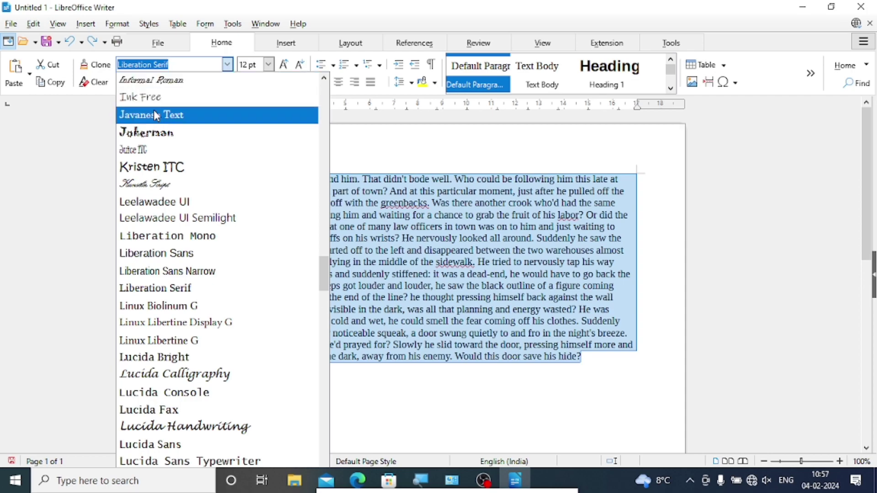
scroll(157, 170, up, 1)
key(Return)
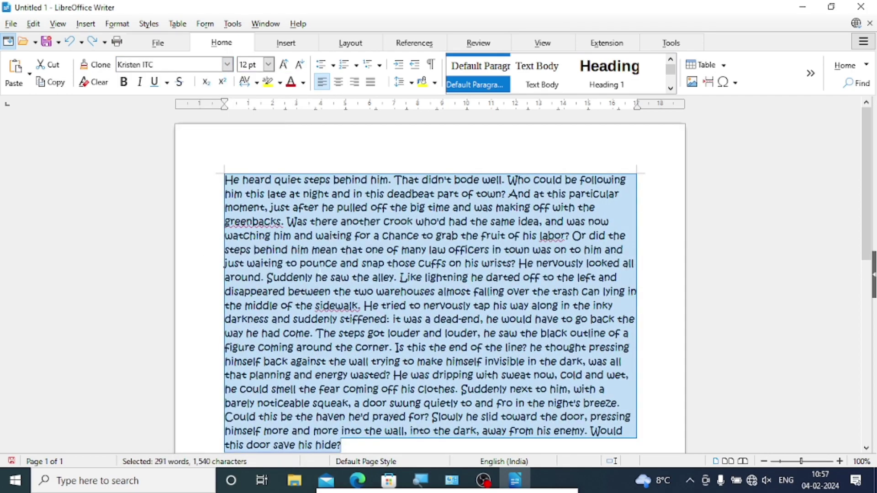
- Set the font size of the whole selected paragraph to 20 pt
click(268, 65)
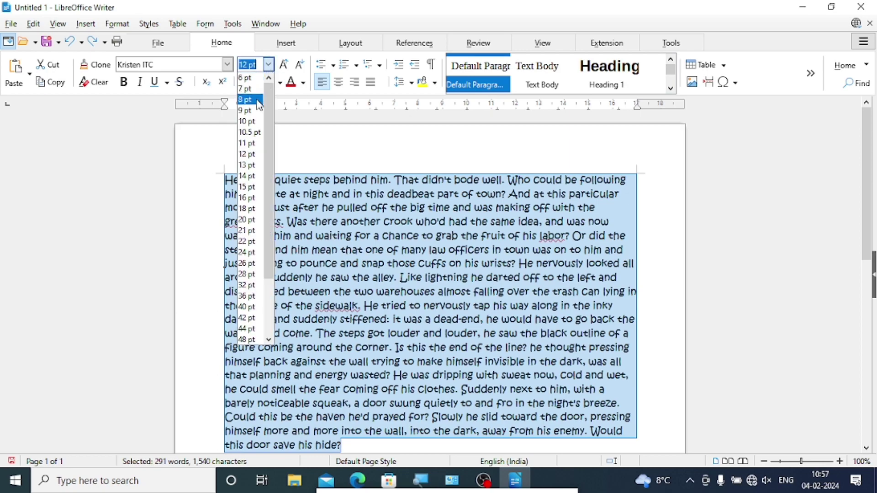
click(250, 223)
scroll(294, 263, up, 5)
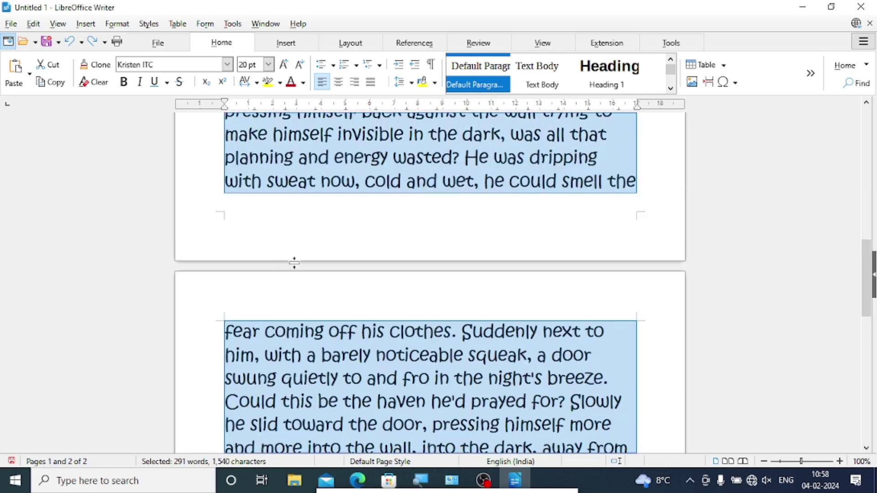
scroll(295, 263, up, 10)
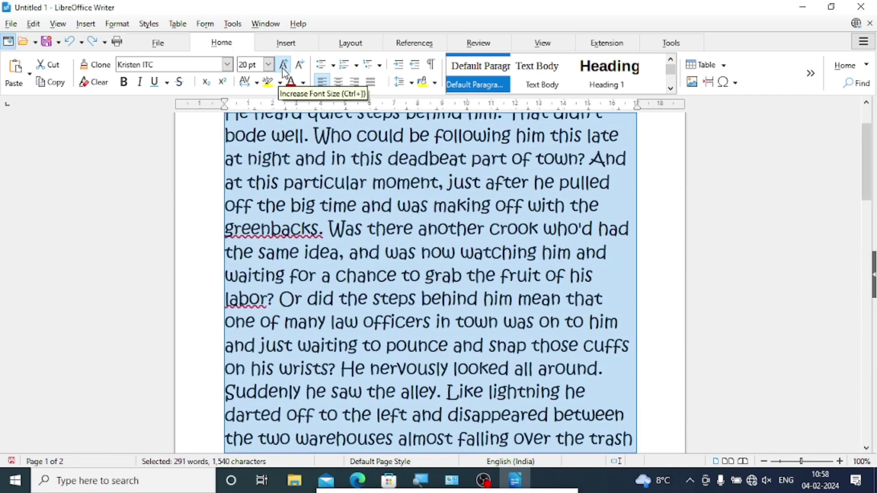
- Shrink the selected paragraph's font size step by step, then enlarge it one step to 14 pt and deselect the text
click(299, 69)
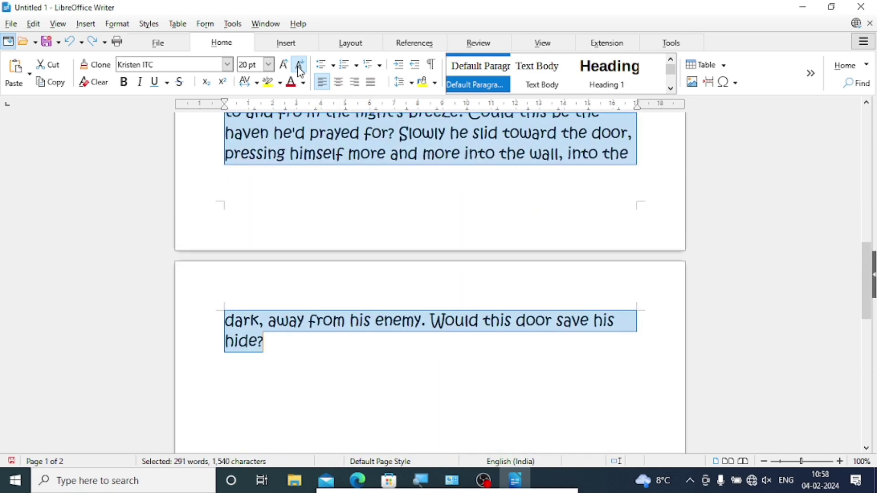
click(300, 68)
click(300, 68)
scroll(289, 105, up, 5)
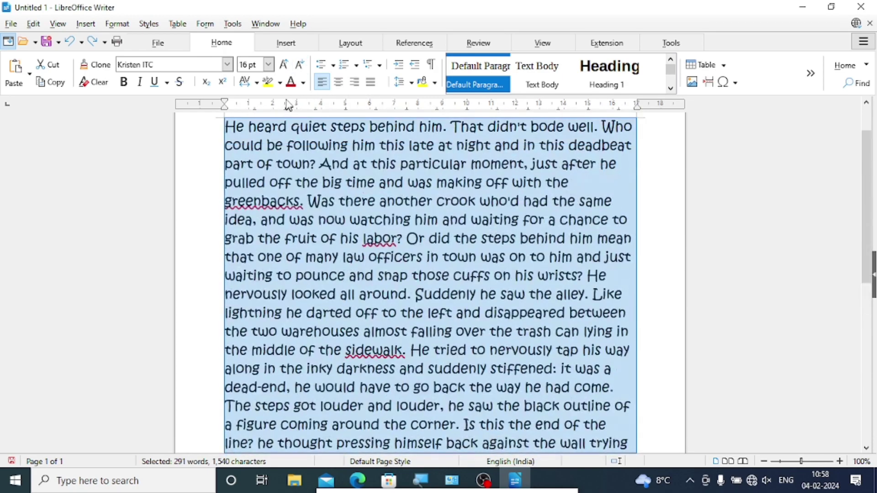
click(300, 69)
click(300, 69)
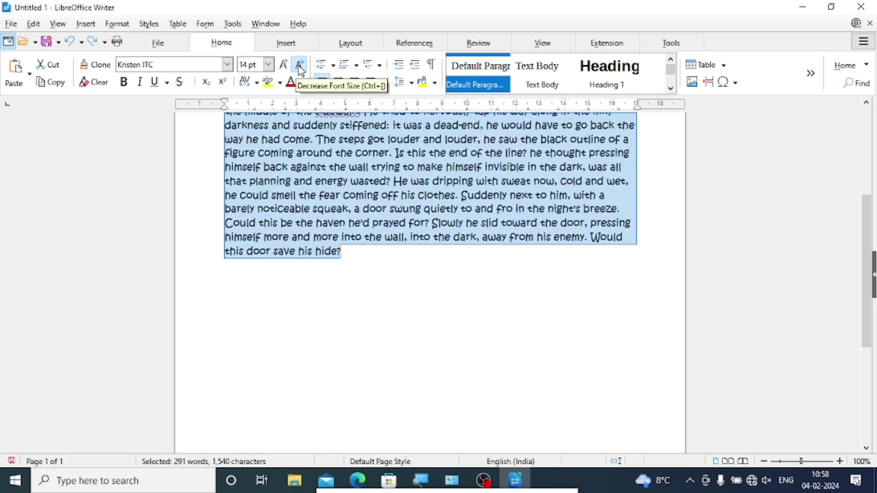
click(284, 64)
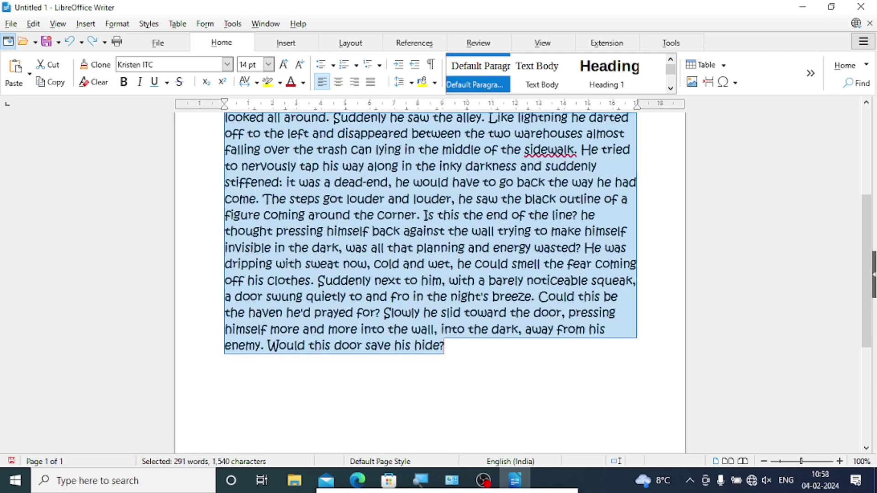
scroll(381, 249, up, 7)
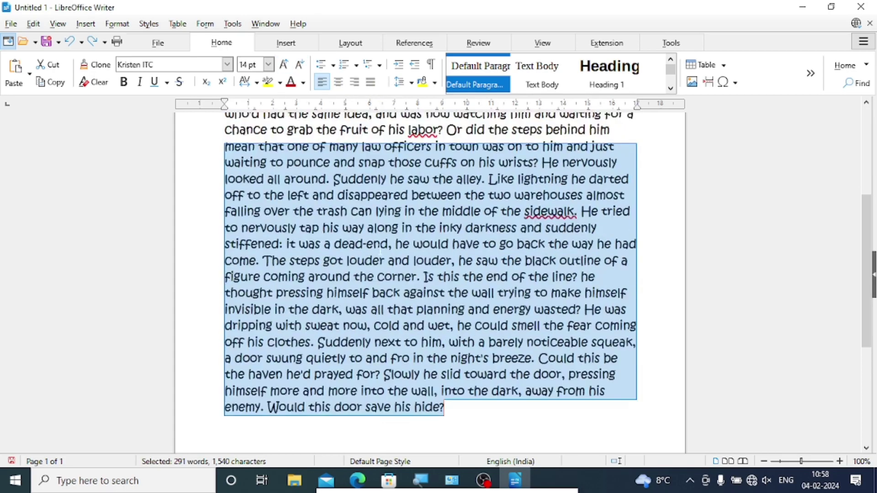
click(387, 263)
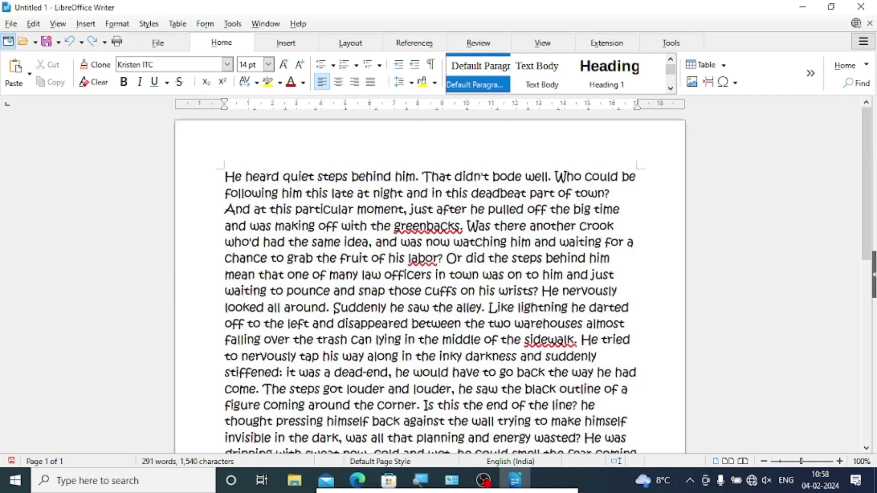
- Make the sentence "He heard quiet steps behind him." bold and the sentence "That didn't bode well." italic
drag(225, 177, 419, 178)
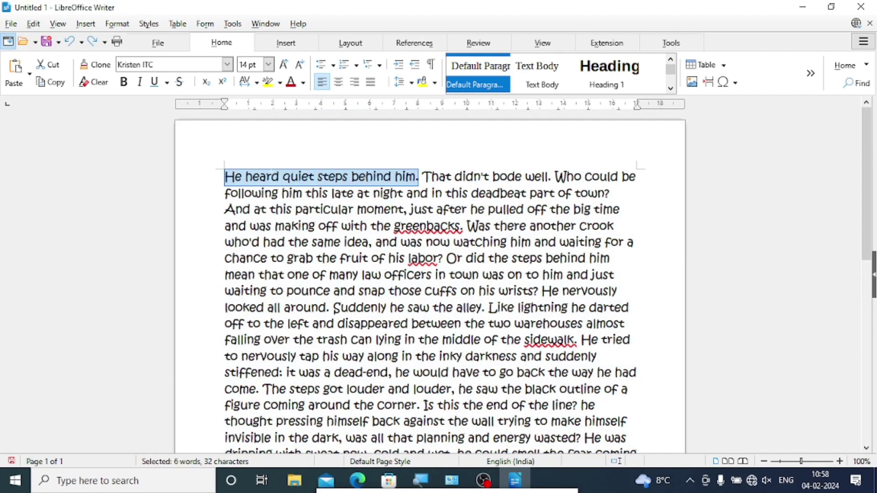
click(124, 82)
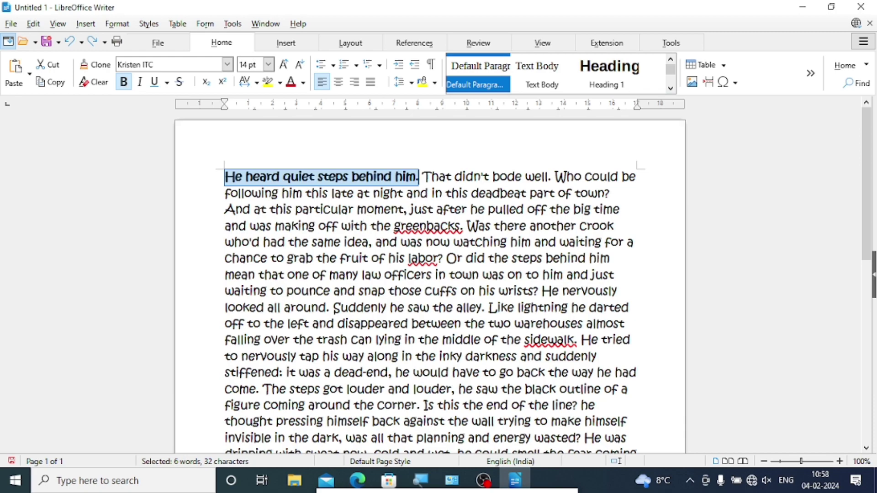
drag(421, 176, 552, 177)
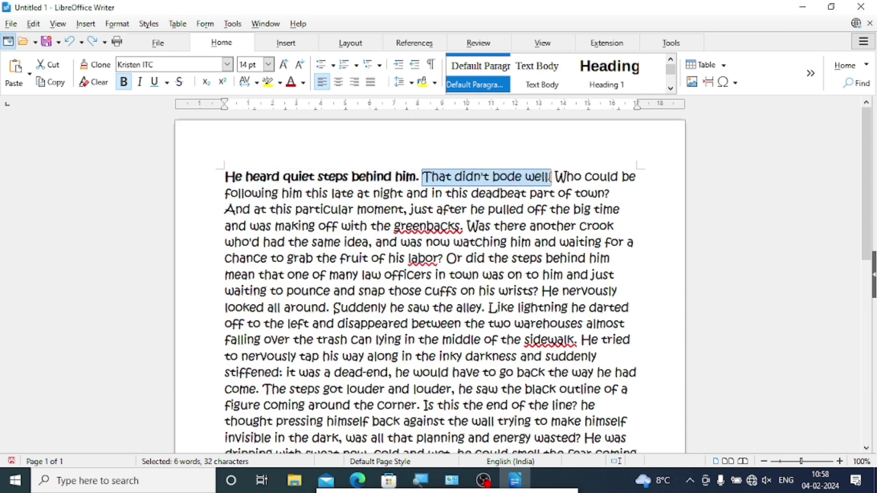
click(140, 89)
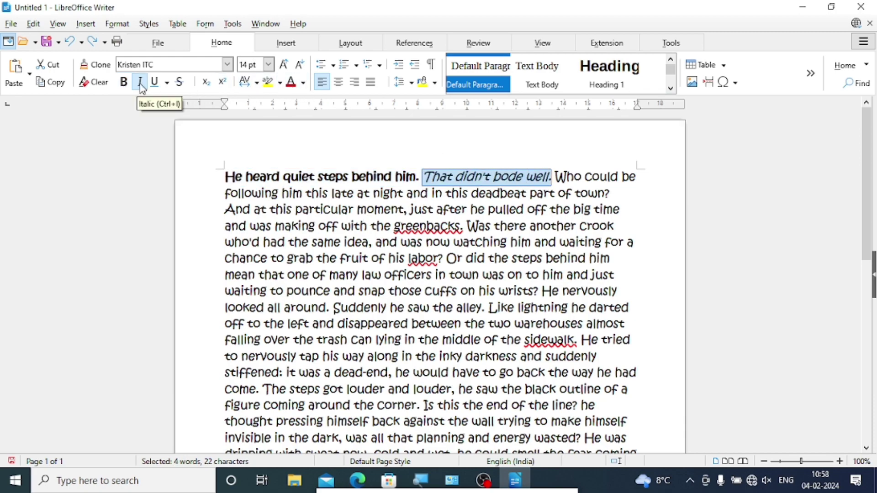
- Apply a bold single-line underline to the question starting "Who could be following him" and ending "part of town?"
drag(555, 177, 610, 194)
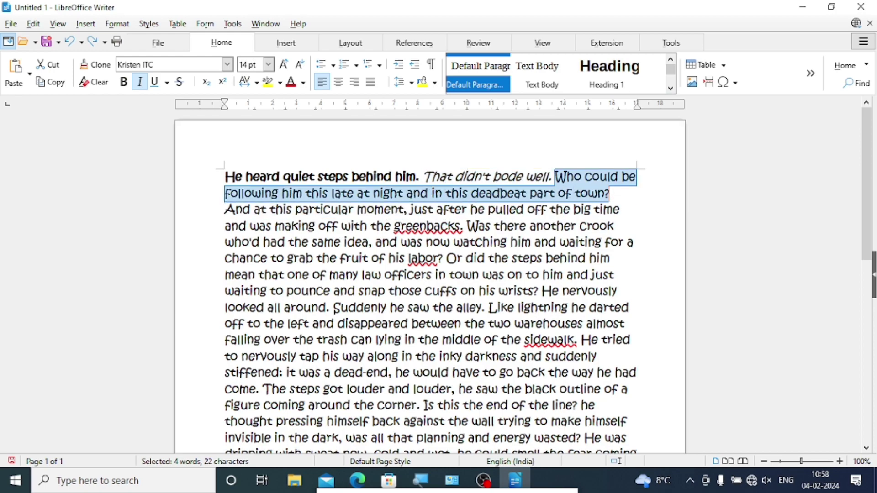
click(167, 83)
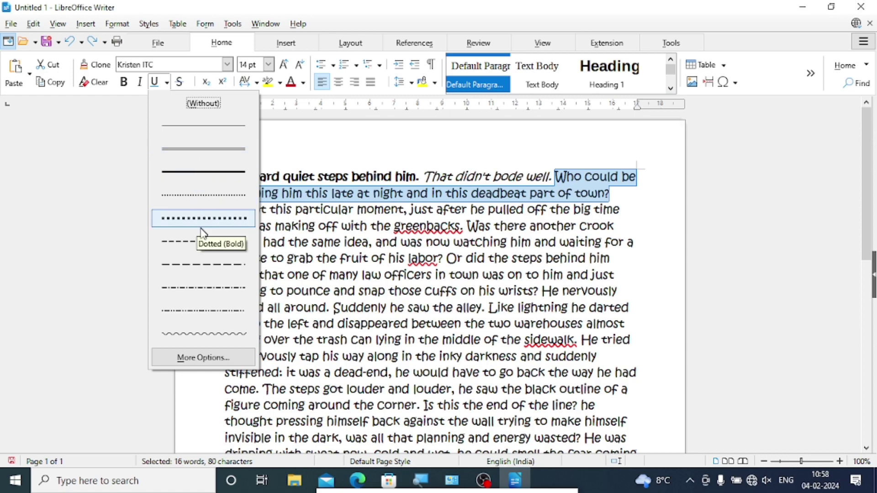
click(222, 174)
click(347, 291)
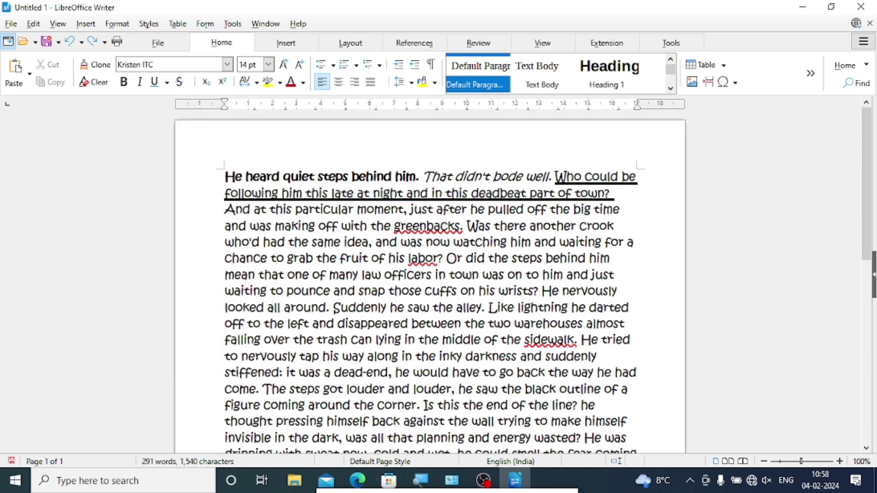
- Strike through the sentence from "And at this particular moment" to "greenbacks." and place the cursor at the end of the text
drag(224, 210, 462, 226)
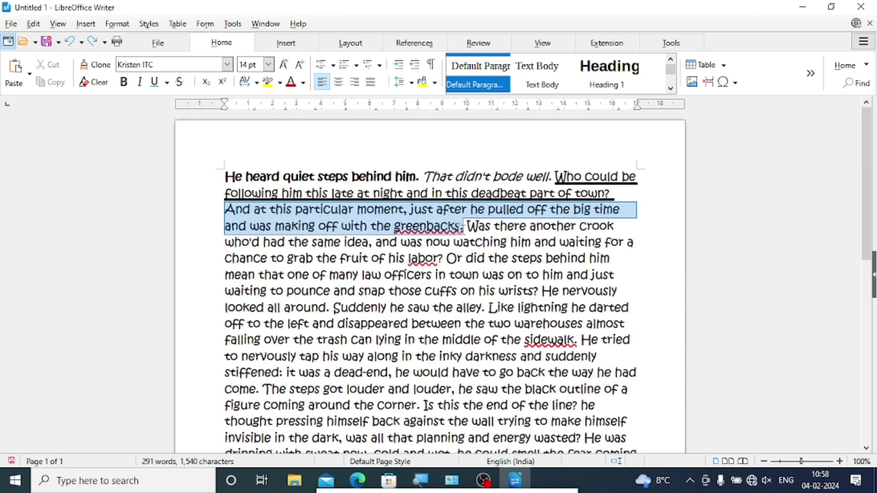
click(182, 84)
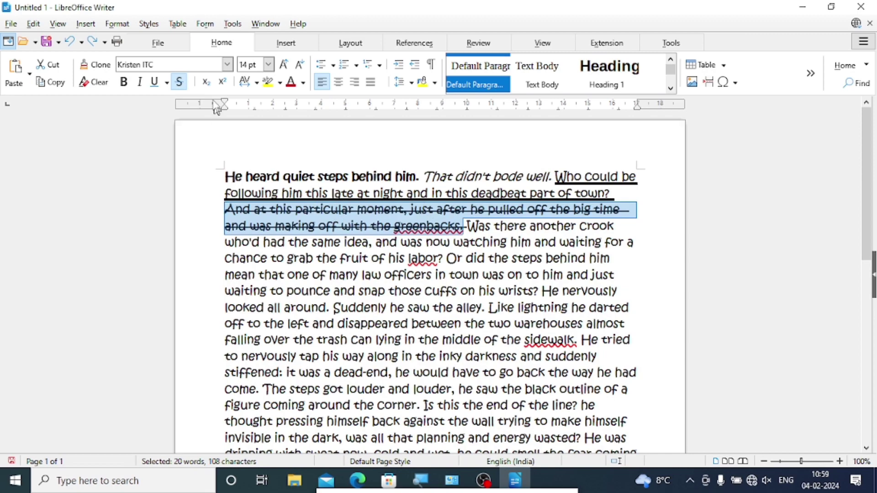
scroll(256, 276, down, 6)
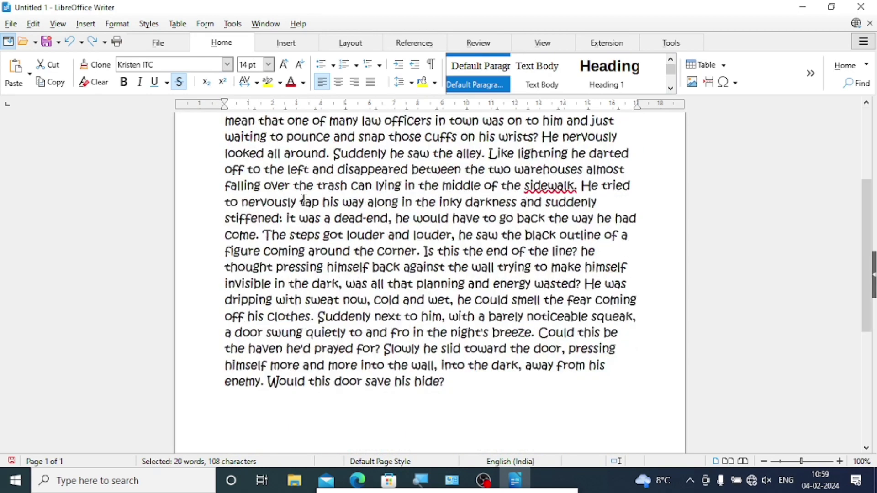
click(264, 335)
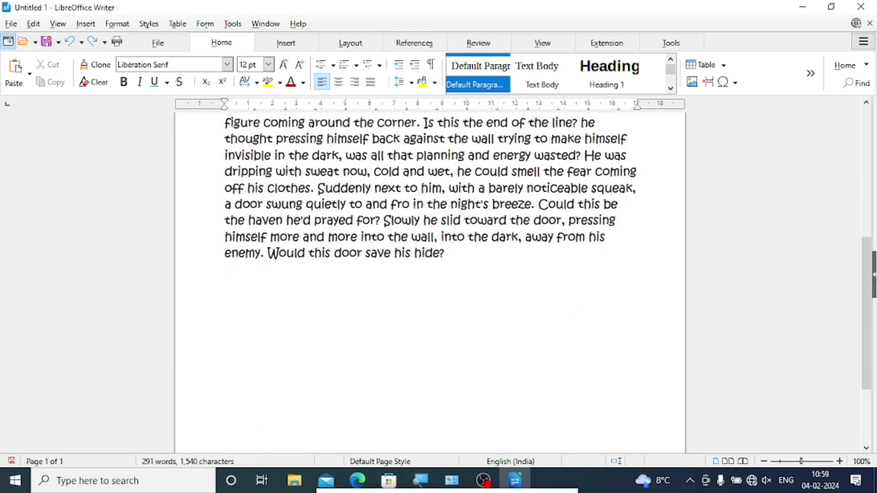
- Enlarge the font size to 22 pt on the empty line below the paragraph and enter H2SO4 in capitals
click(284, 64)
text(h2so)
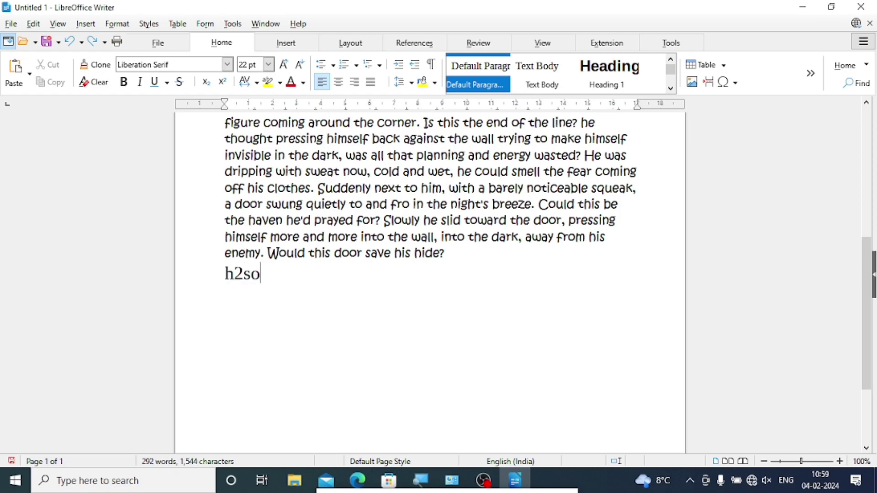
text(4)
key(BackSpace)
key(BackSpace)
key(BackSpace)
key(BackSpace)
key(BackSpace)
text(H2SO4)
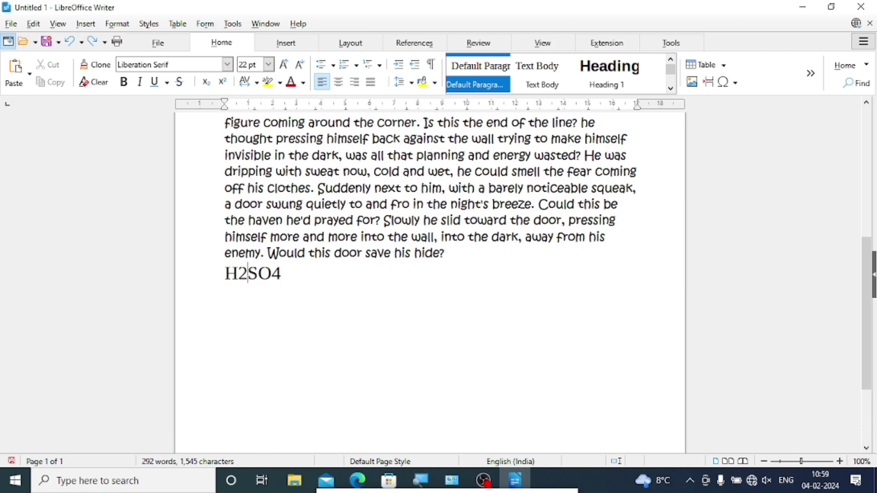
- Format the 2 in H2SO4 as subscript and the 4 as superscript
drag(248, 274, 238, 275)
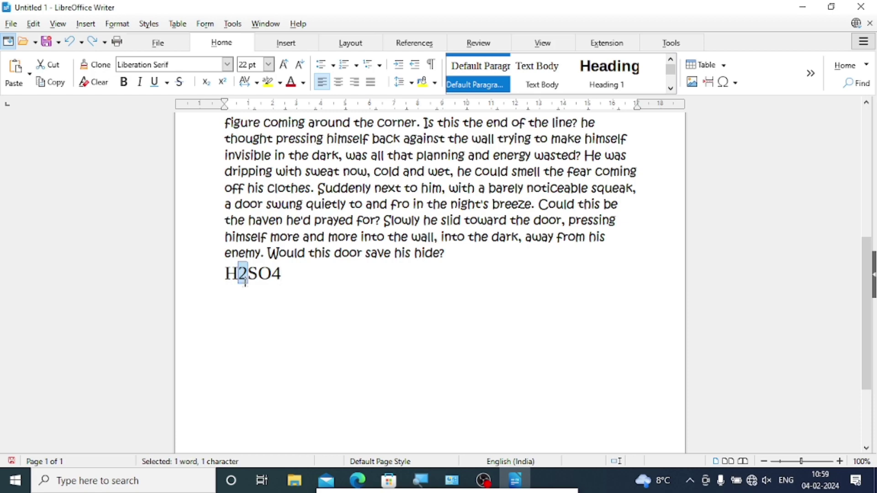
click(208, 85)
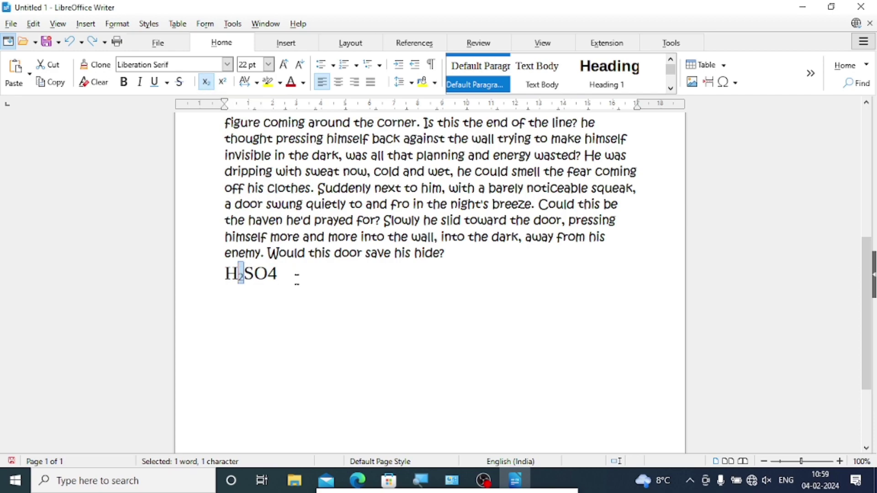
click(279, 274)
drag(278, 274, 267, 274)
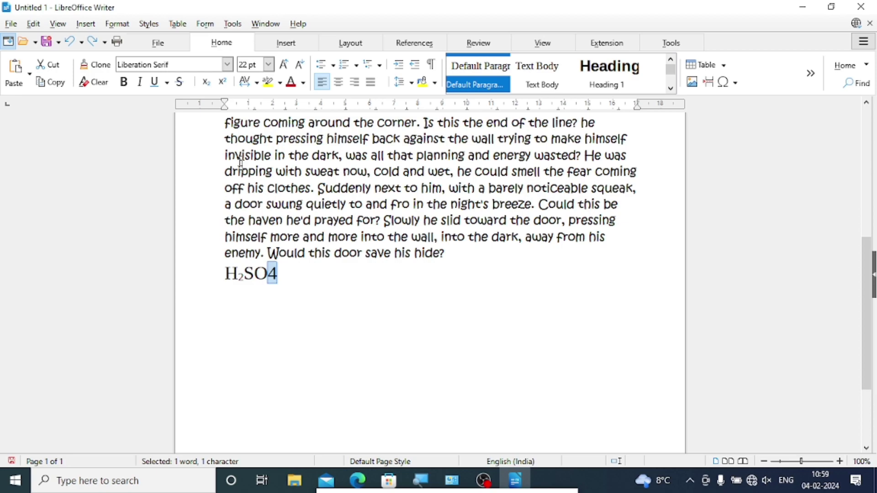
click(223, 82)
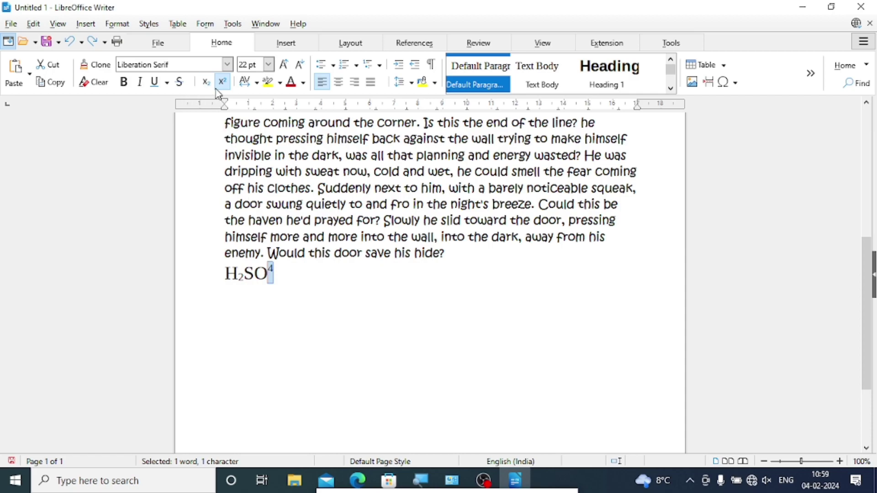
- Select the text from "who'd had the same idea" to "save his hide?", try Very Tight character spacing and return it to Normal
scroll(294, 235, up, 9)
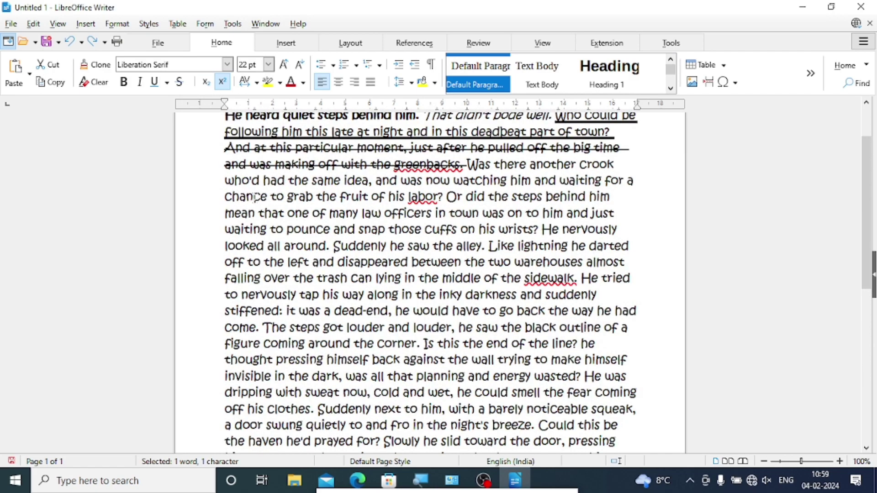
drag(225, 180, 503, 363)
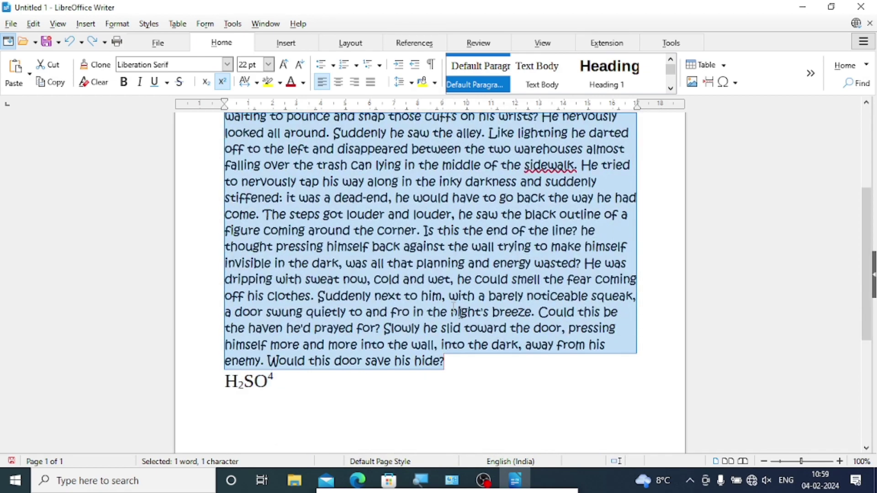
click(258, 84)
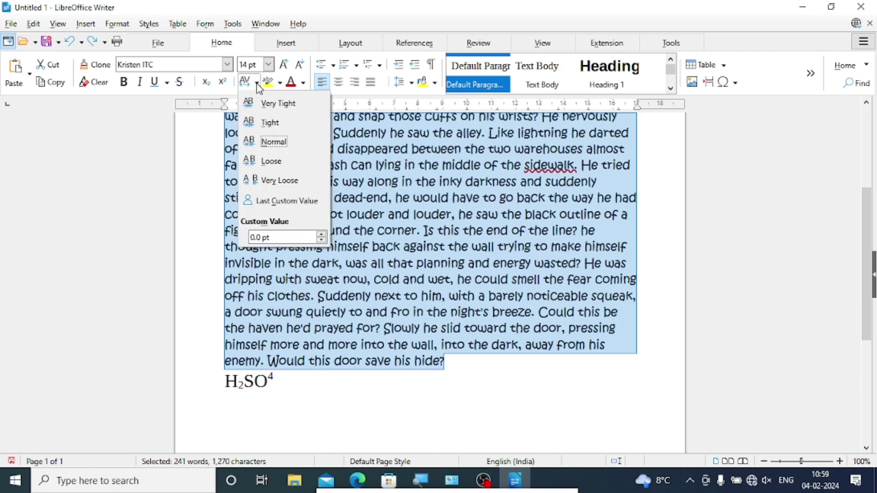
click(267, 107)
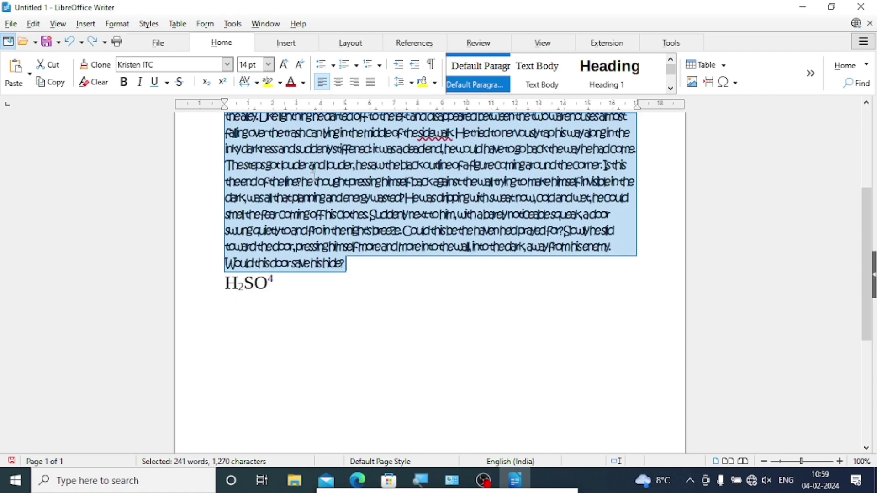
click(259, 87)
click(270, 141)
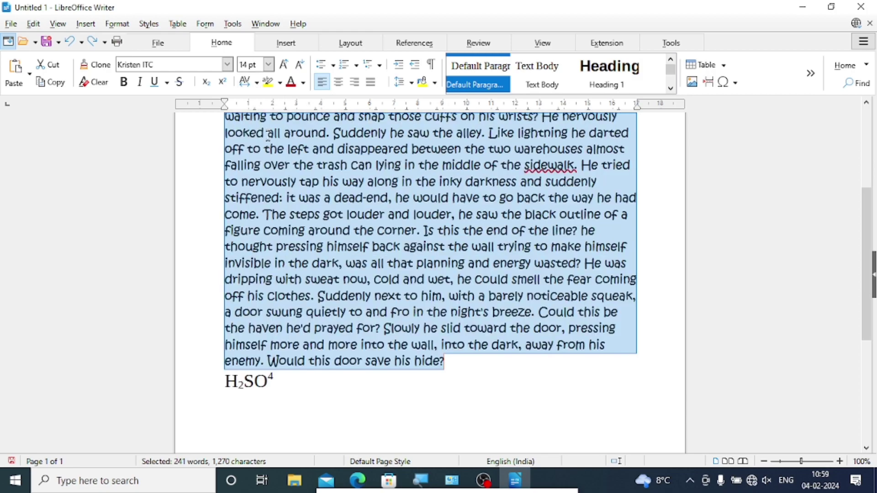
- Try Very Loose character spacing on the selected text, look over the passage and restore Normal spacing
click(258, 86)
click(273, 180)
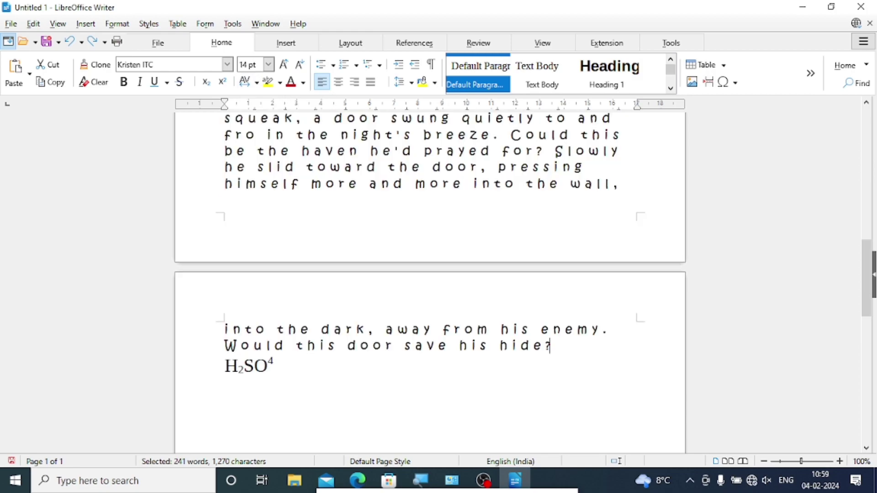
scroll(329, 256, up, 10)
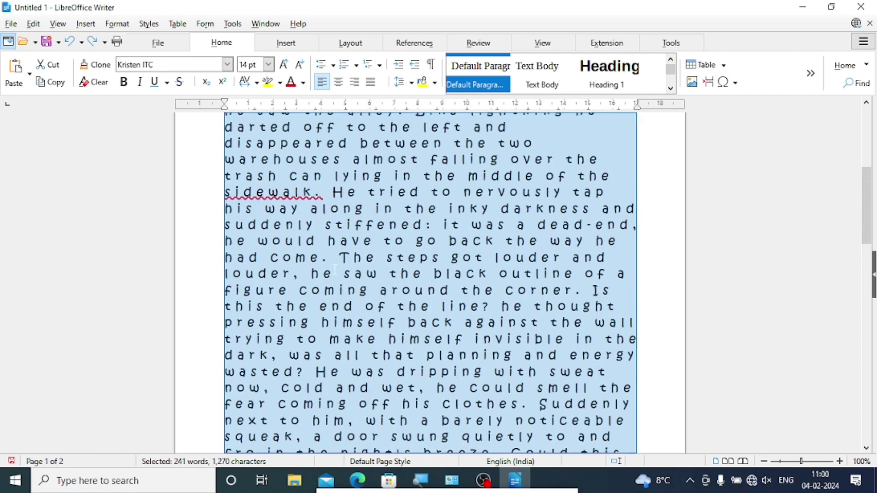
scroll(335, 271, up, 3)
scroll(334, 270, up, 3)
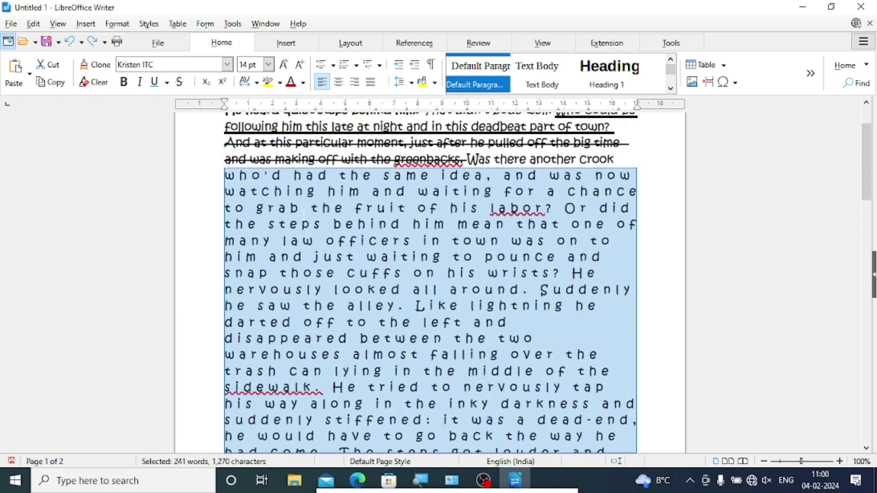
scroll(304, 215, up, 1)
click(257, 85)
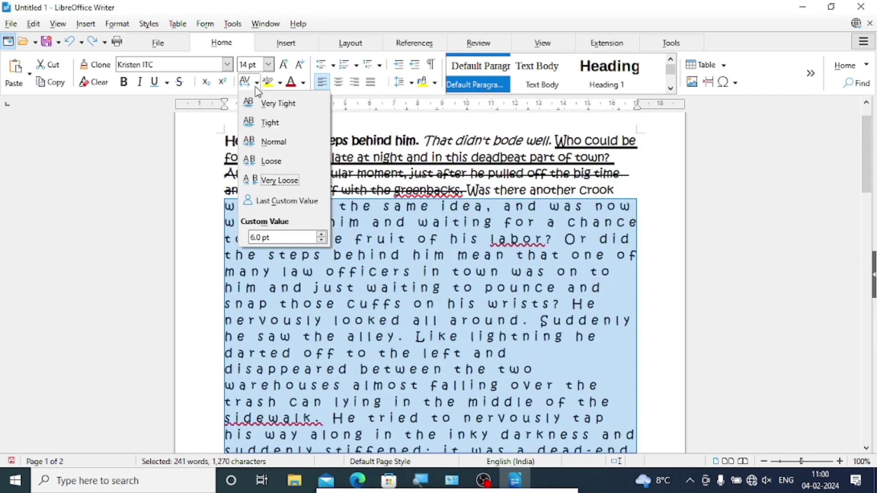
click(261, 141)
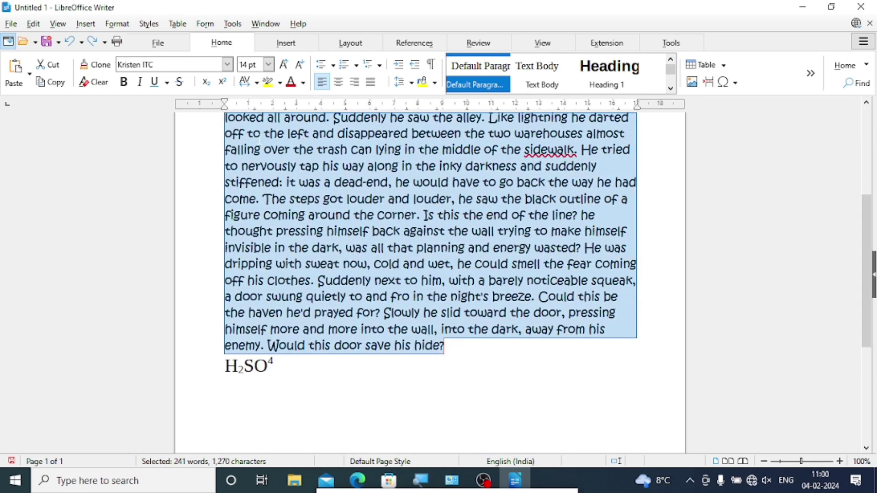
- Highlight the selected text from "who'd had the same idea" to "save his hide?" in light yellow and deselect it
click(280, 83)
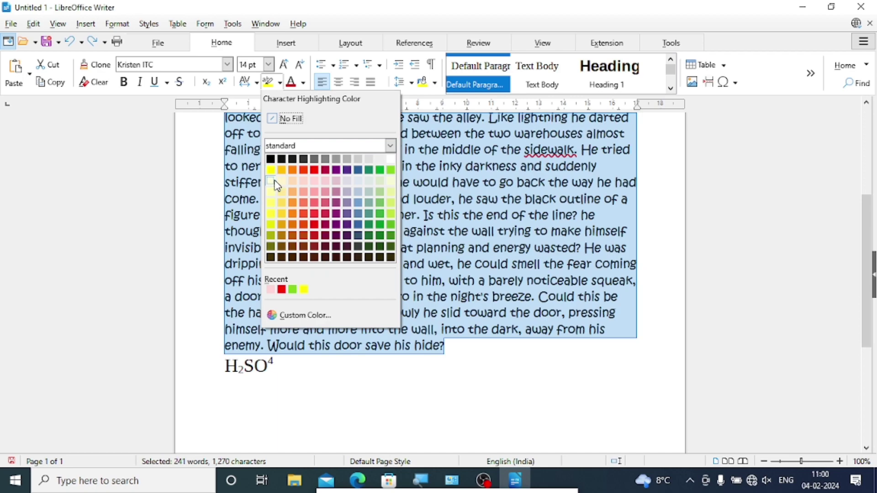
click(276, 206)
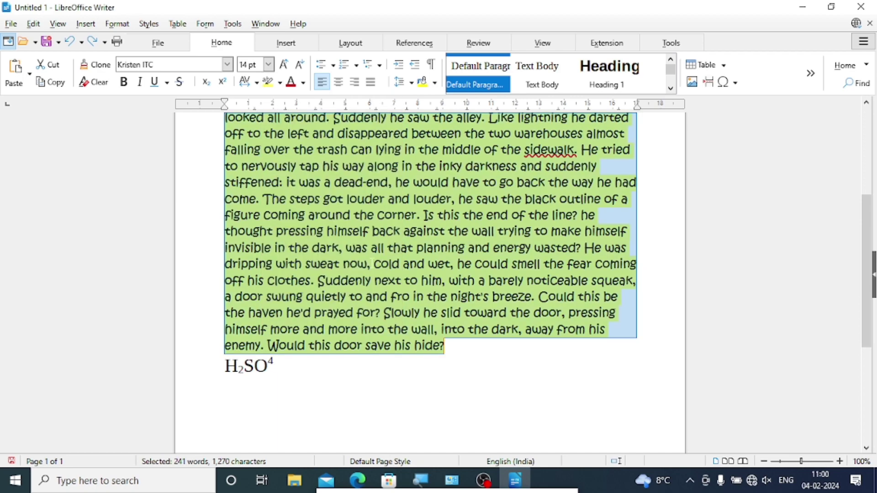
scroll(359, 254, up, 2)
click(381, 275)
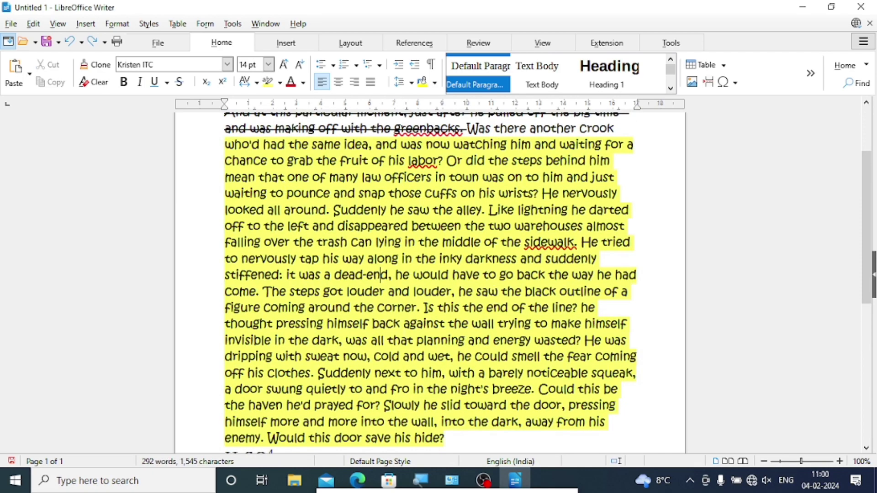
- Change the font color of the text from "who'd had the same idea" to "cuffs on his wrists?" to green
drag(224, 144, 539, 192)
click(305, 84)
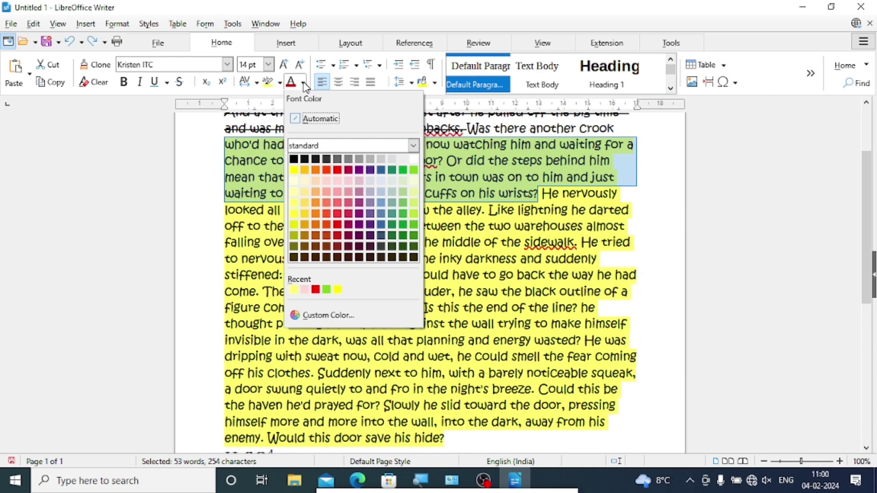
click(401, 172)
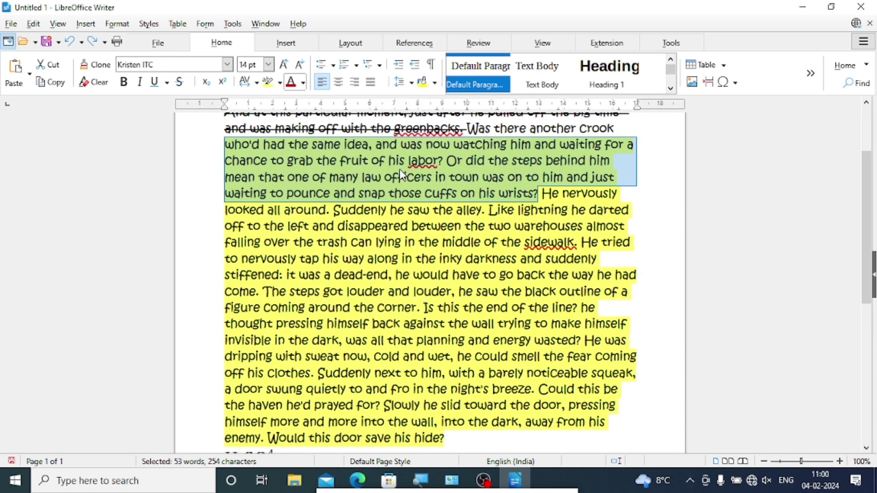
click(451, 243)
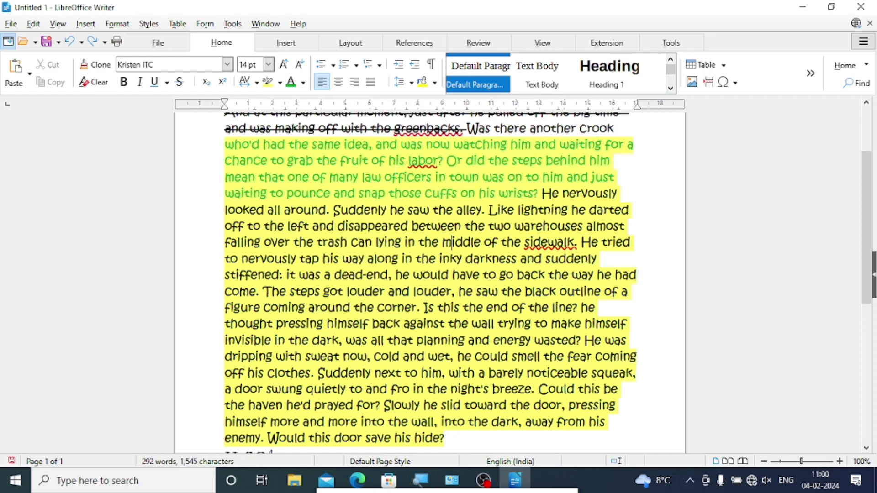
- Copy "He heard quiet steps behind him." and paste it on a new line below H2SO4, once normally and once as unformatted text
scroll(452, 242, up, 3)
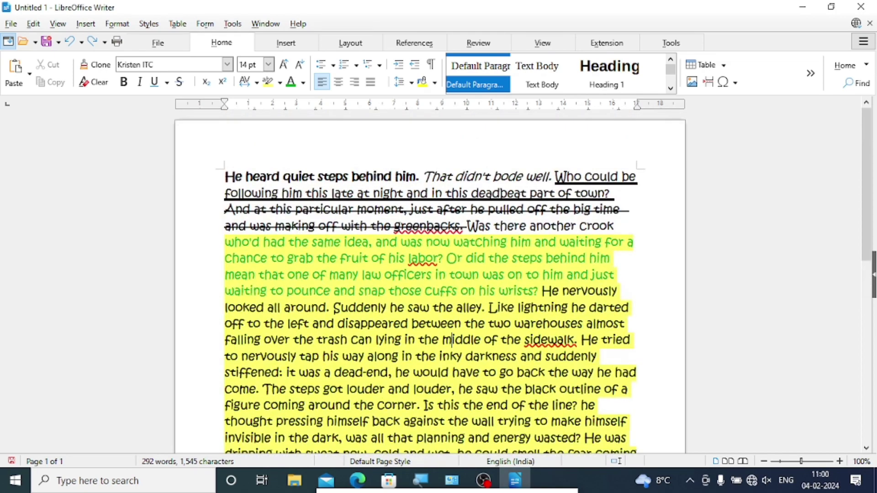
drag(225, 177, 418, 176)
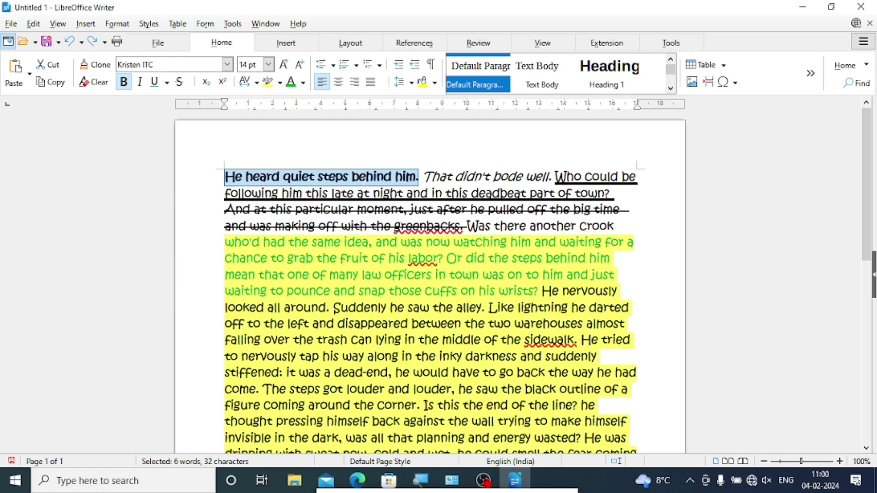
click(55, 82)
scroll(151, 155, down, 10)
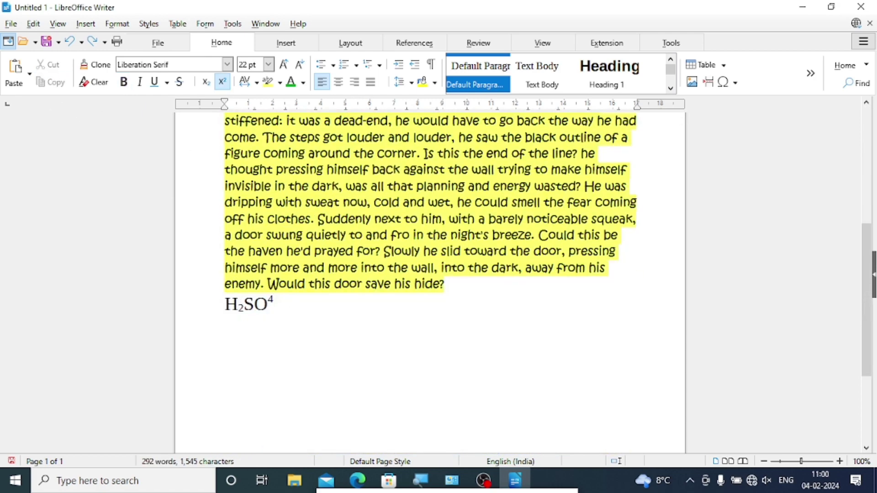
key(ctrl+shift+p)
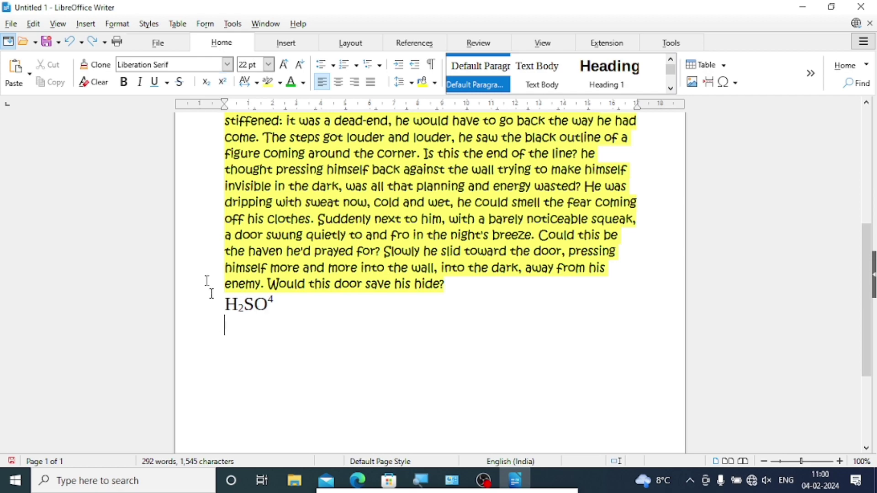
click(17, 68)
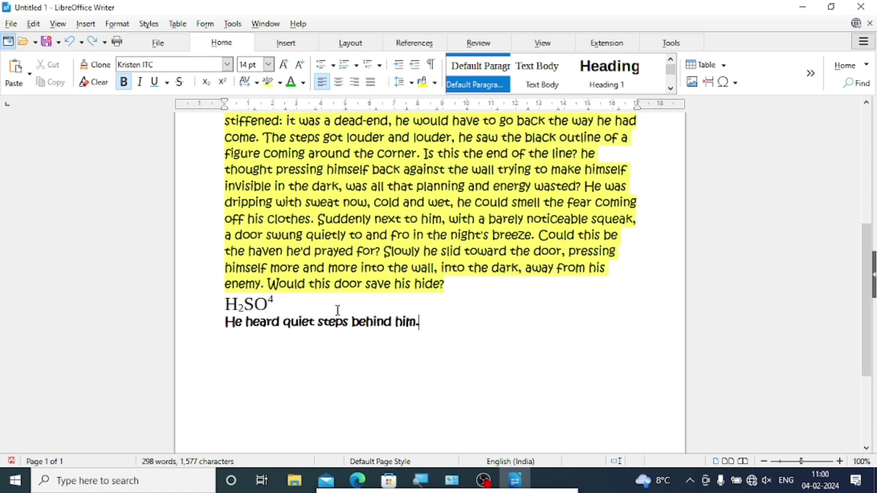
click(29, 74)
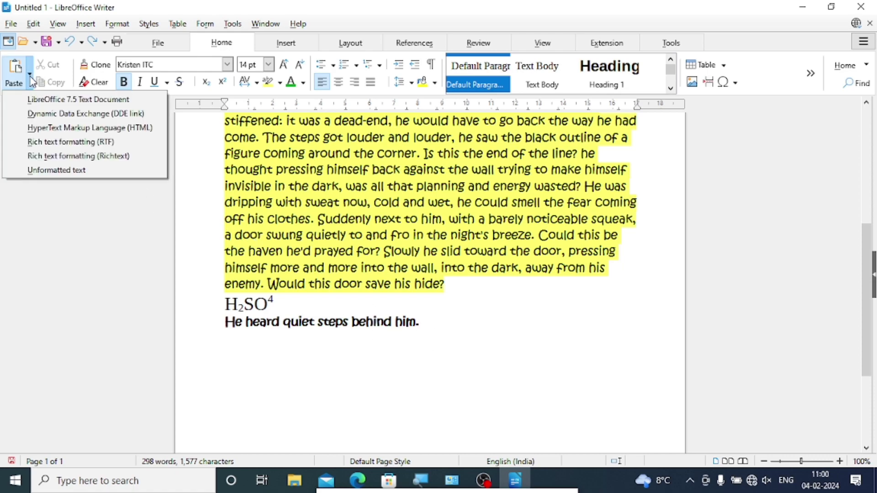
click(48, 171)
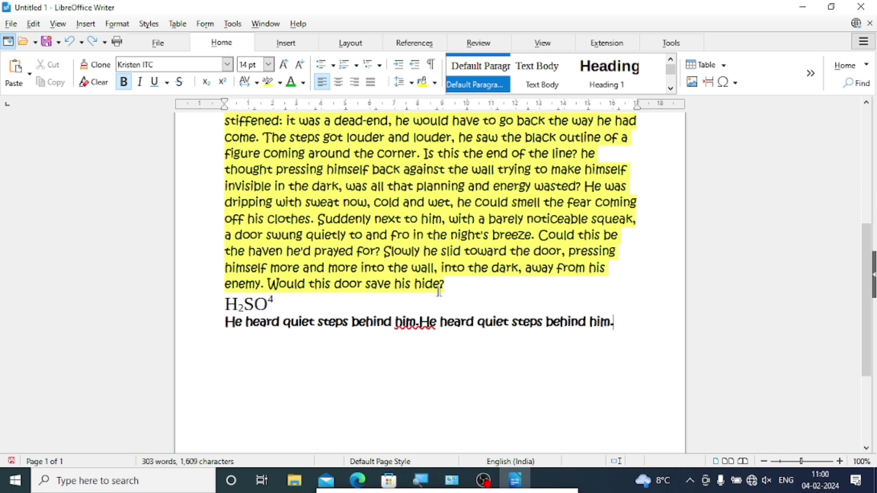
- Copy the passage from "looked all around" to "save his hide?" and paste it as unformatted text on a new line at the document's end
scroll(440, 287, up, 3)
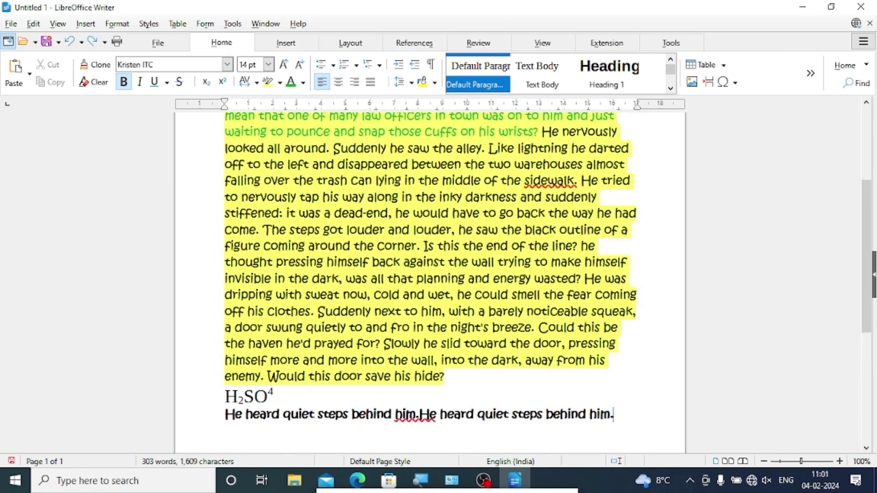
drag(441, 377, 224, 148)
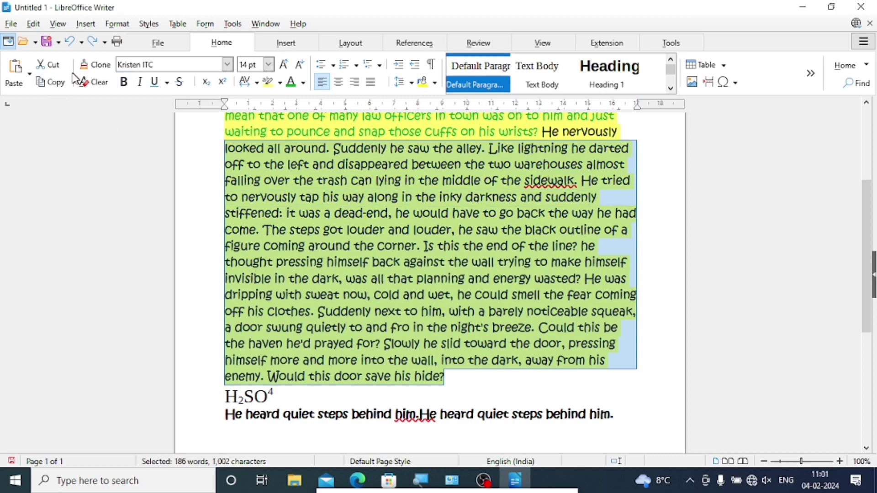
scroll(429, 274, down, 5)
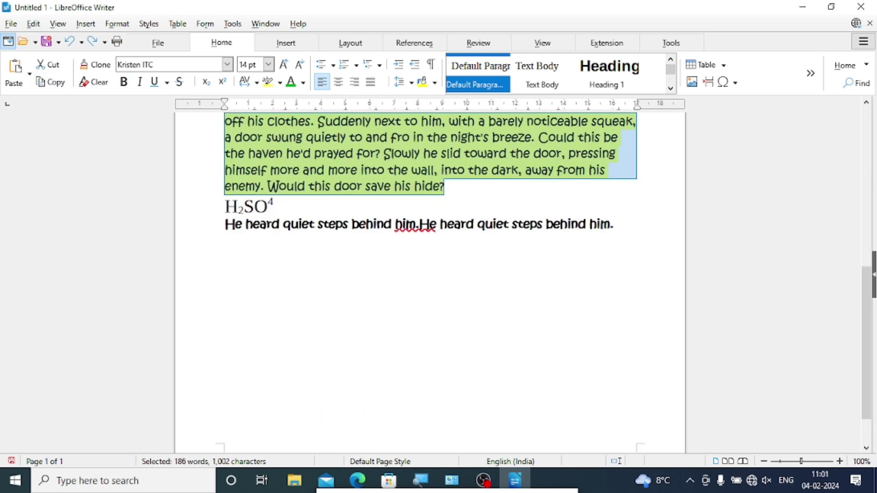
click(613, 224)
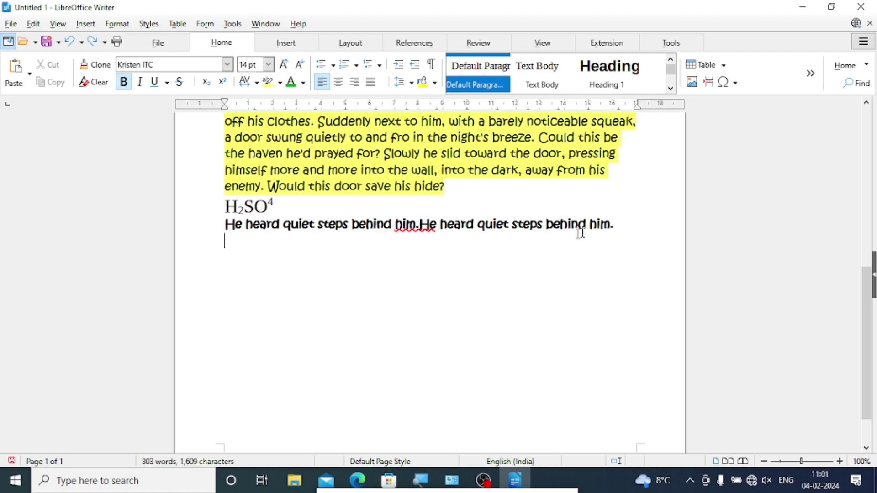
click(30, 86)
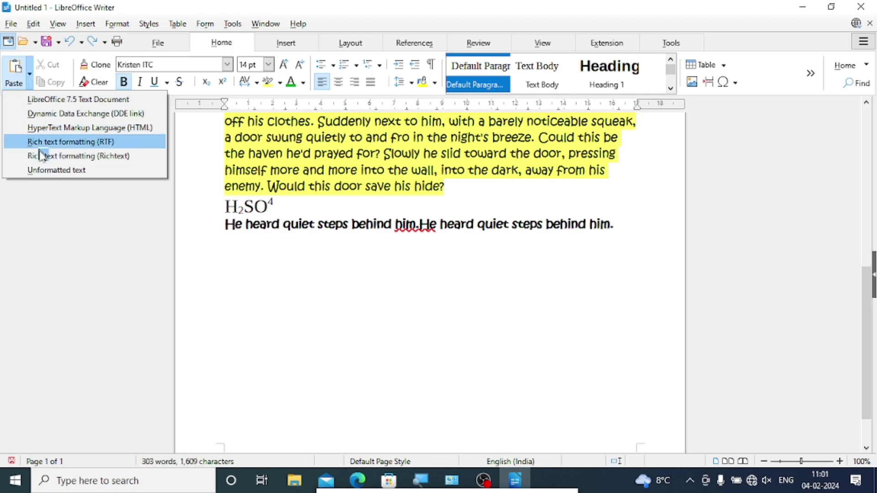
click(51, 170)
scroll(429, 274, up, 10)
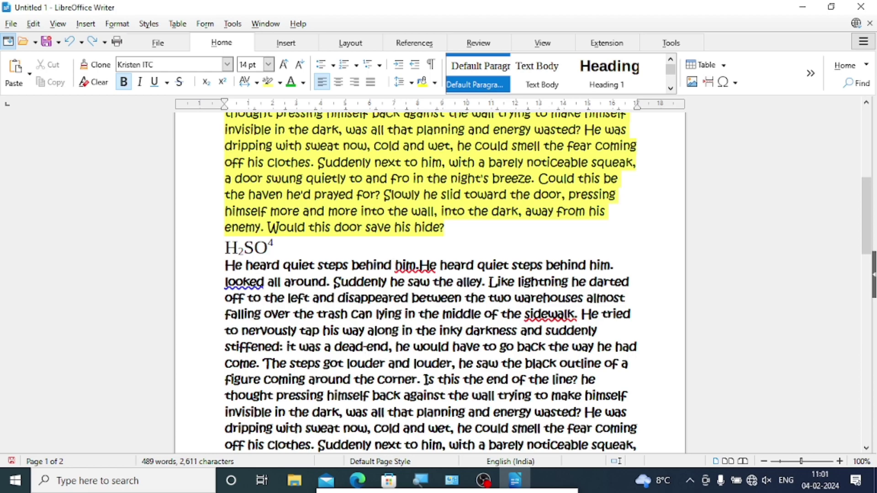
- Cut the underlined sentence "Who could be following him this late at night and in this deadbeat part of town?" and paste it after H2SO4
scroll(429, 274, up, 6)
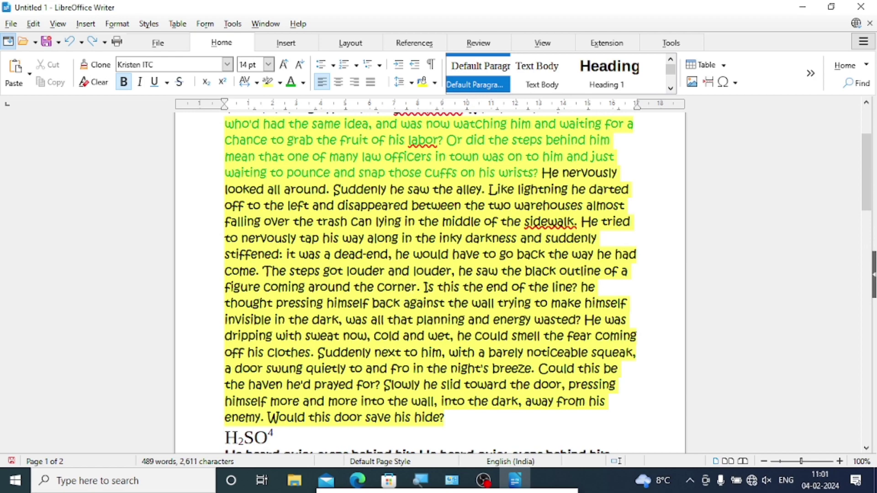
scroll(430, 275, up, 4)
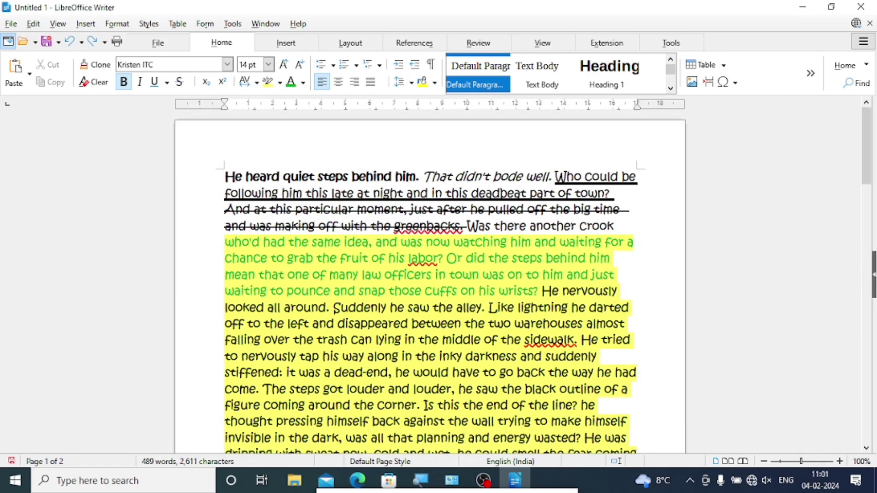
drag(559, 179, 617, 195)
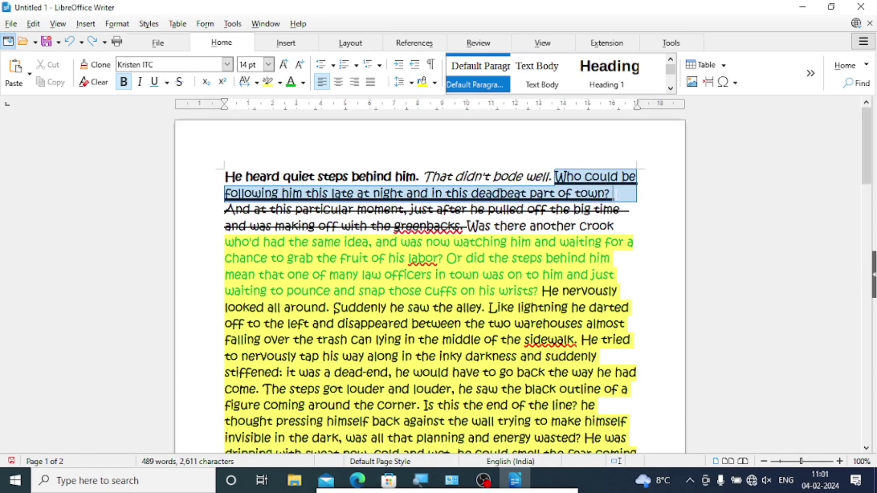
click(48, 65)
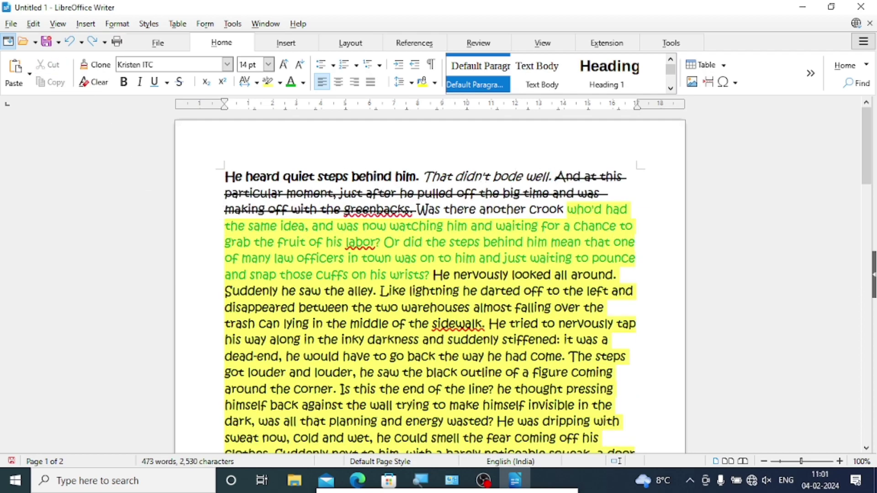
scroll(465, 197, down, 4)
scroll(430, 274, down, 2)
click(276, 354)
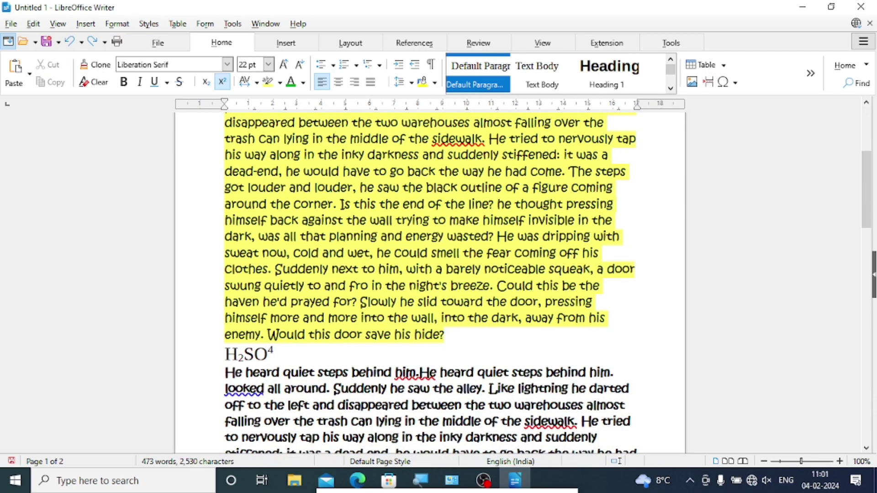
click(16, 68)
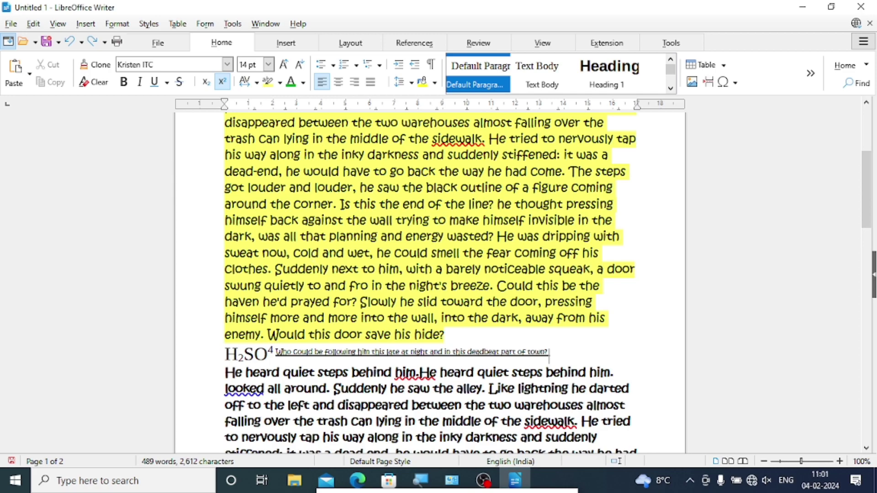
- Select the whole document and clear all of its direct formatting
scroll(429, 283, up, 4)
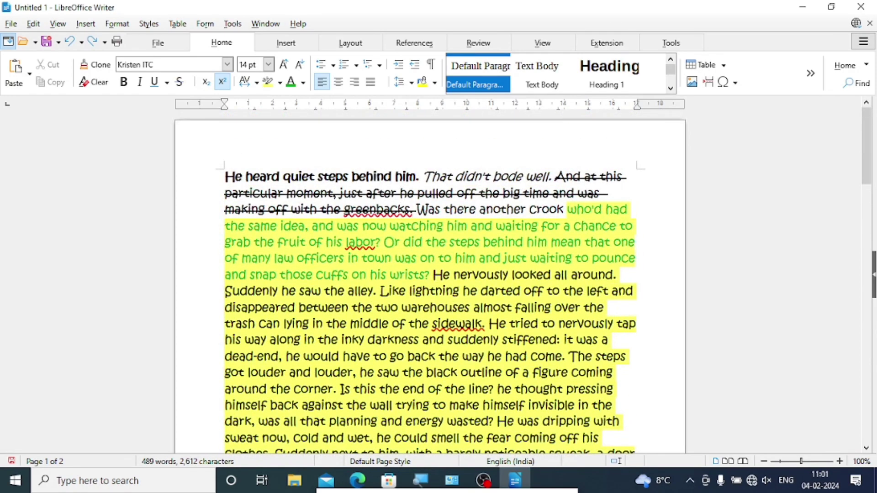
key(ctrl+z)
key(ctrl+z)
key(ctrl+z)
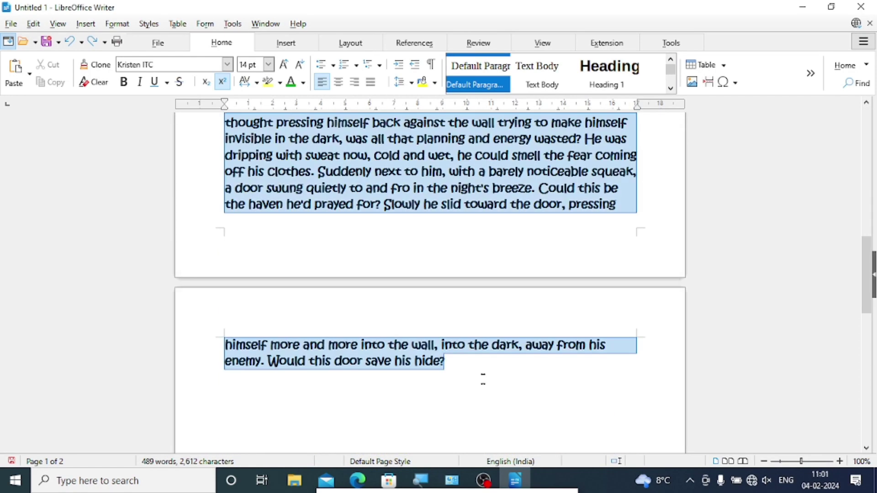
key(ctrl+z)
key(ctrl+z)
key(ctrl+z)
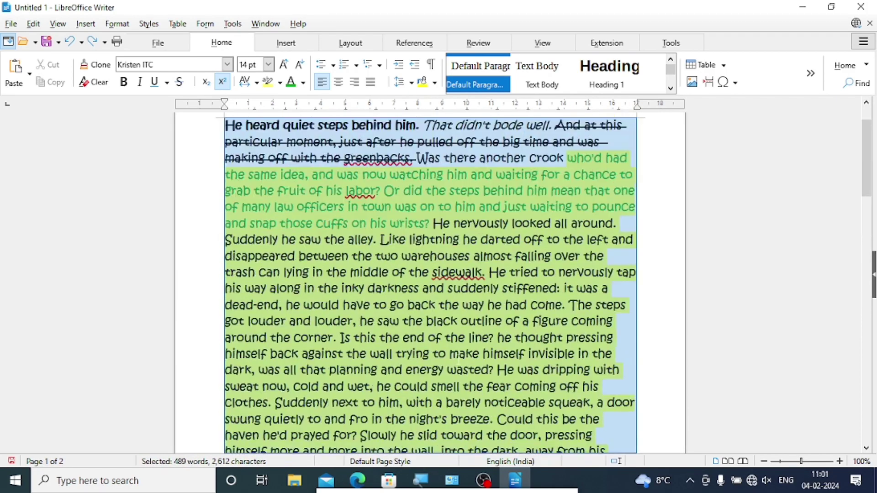
click(104, 83)
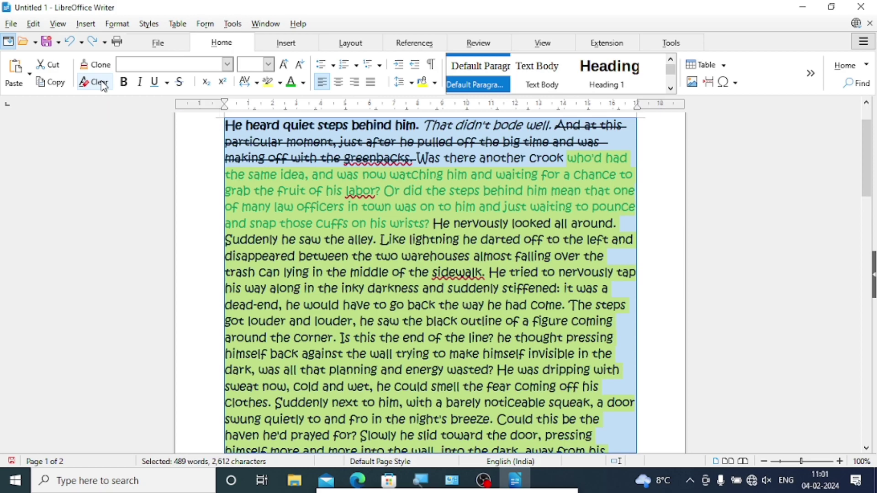
scroll(450, 351, down, 3)
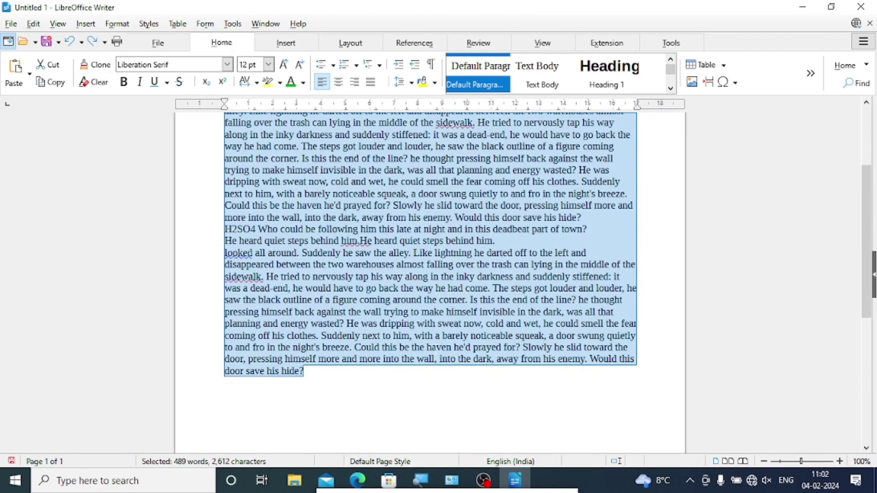
- Undo the clearing of the document's formatting and deselect the text
click(258, 229)
drag(258, 229, 225, 228)
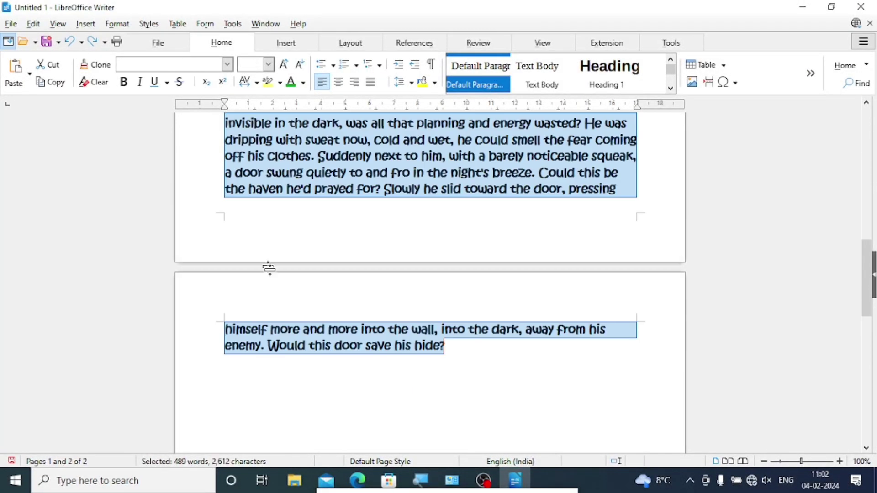
scroll(268, 266, up, 10)
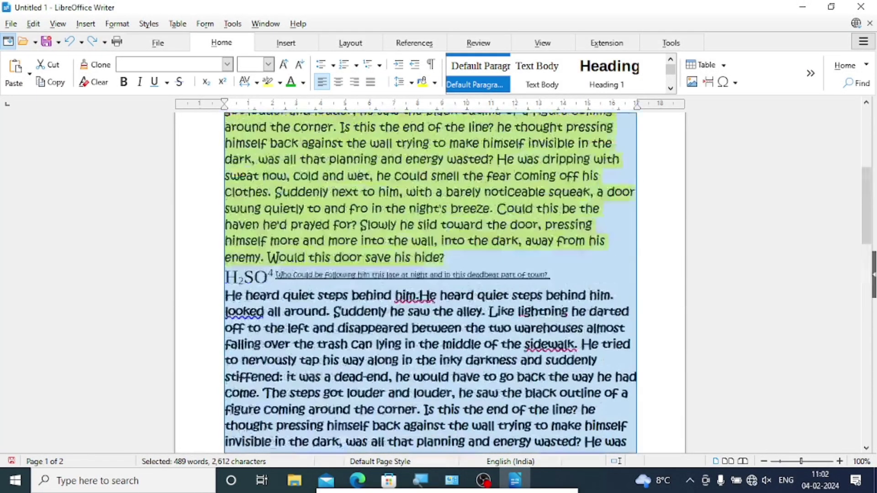
scroll(429, 274, up, 8)
click(360, 291)
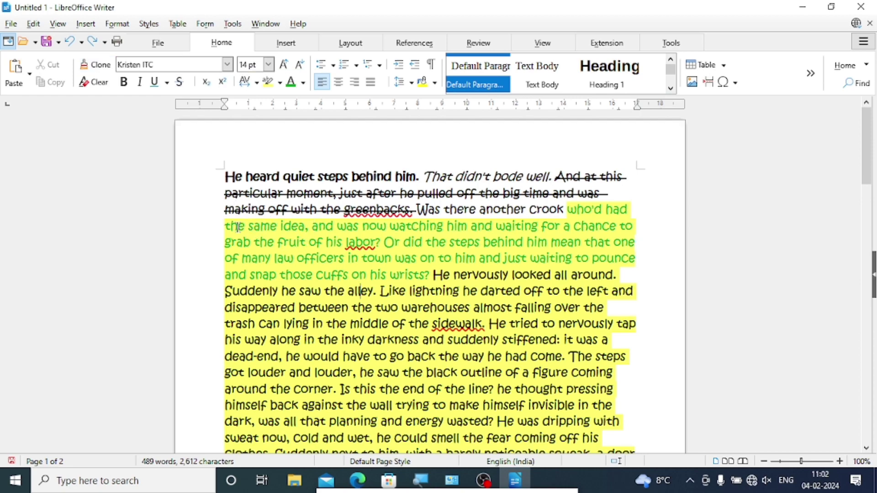
- Make the green words "the same idea," in the first paragraph bold and underlined
drag(225, 226, 308, 226)
click(127, 83)
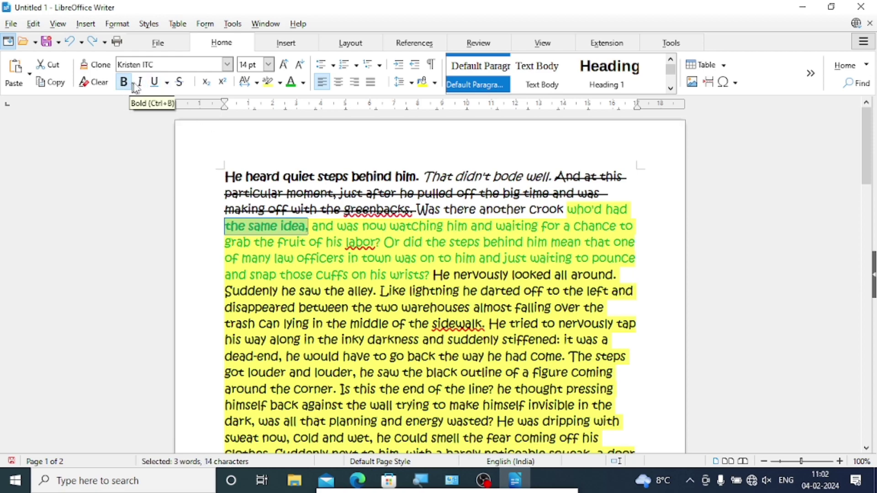
click(155, 83)
click(284, 276)
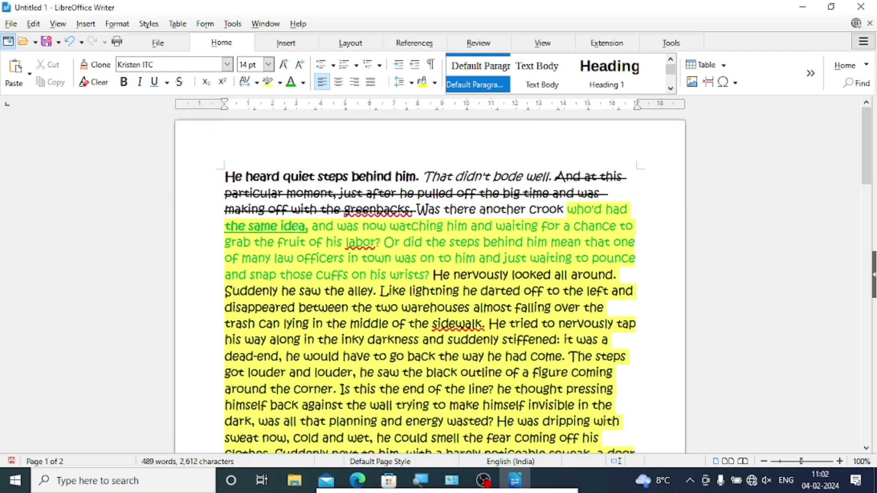
- Clone the formatting of "the same idea," onto the word "heard" on the line below H2SO4
drag(309, 227, 224, 226)
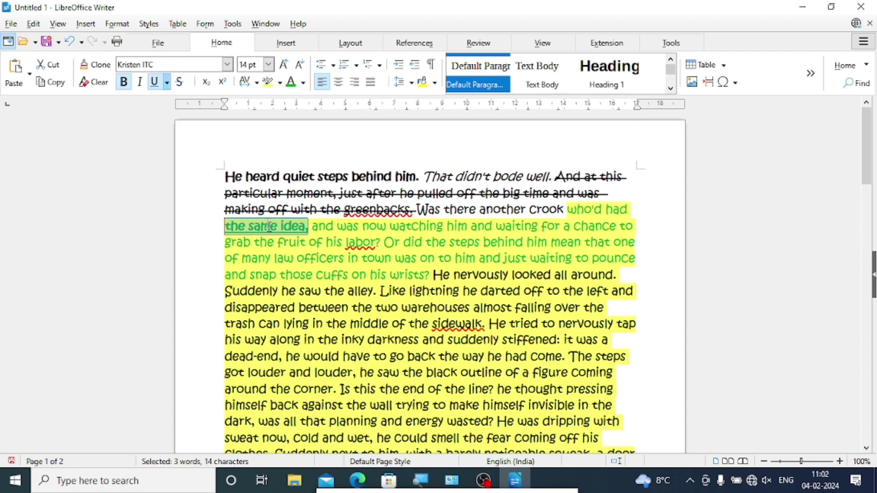
click(98, 65)
scroll(352, 284, down, 6)
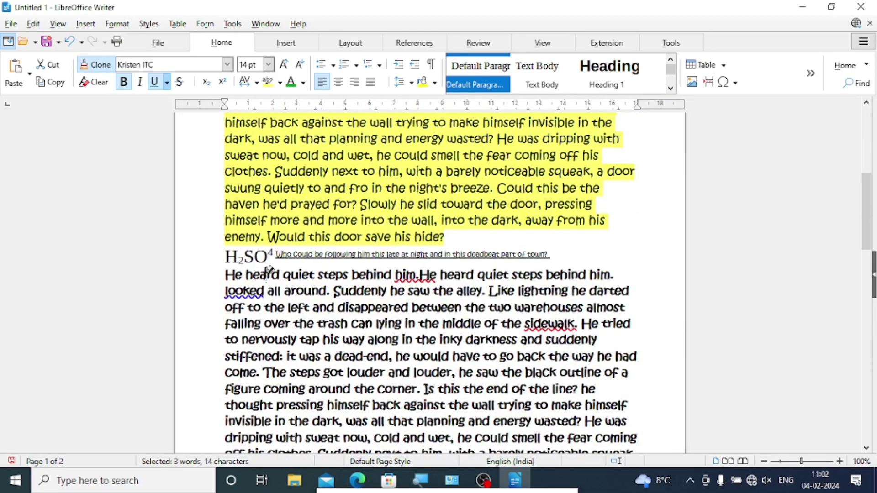
click(269, 273)
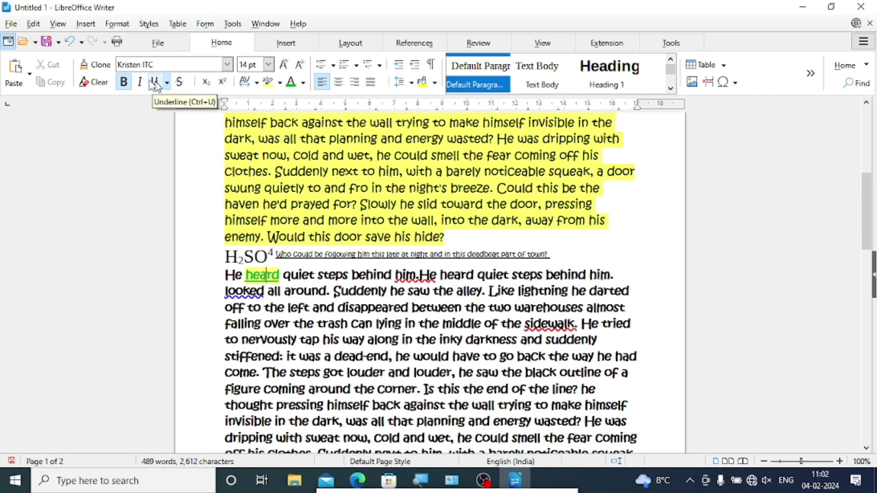
- Clone the formatting of "the same idea," repeatedly onto "around", "Suddenly", "disappeared", "in" and "inky" in the text below H2SO4
scroll(313, 292, up, 5)
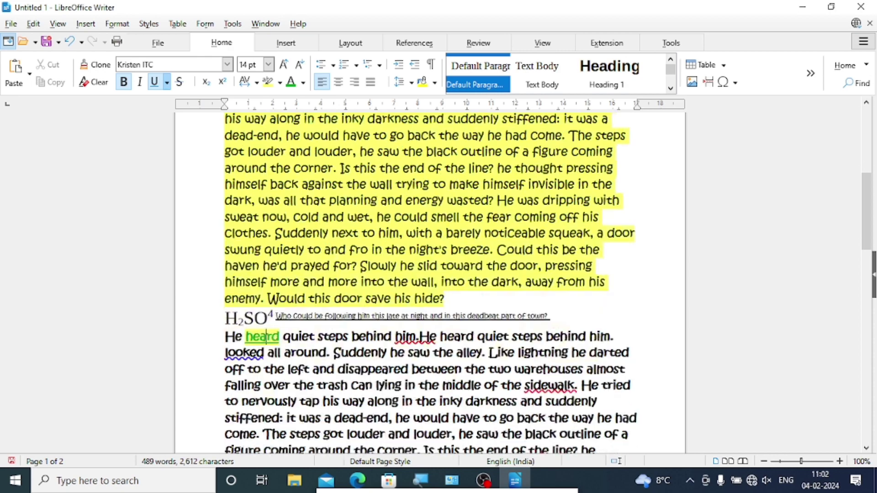
drag(224, 164, 308, 165)
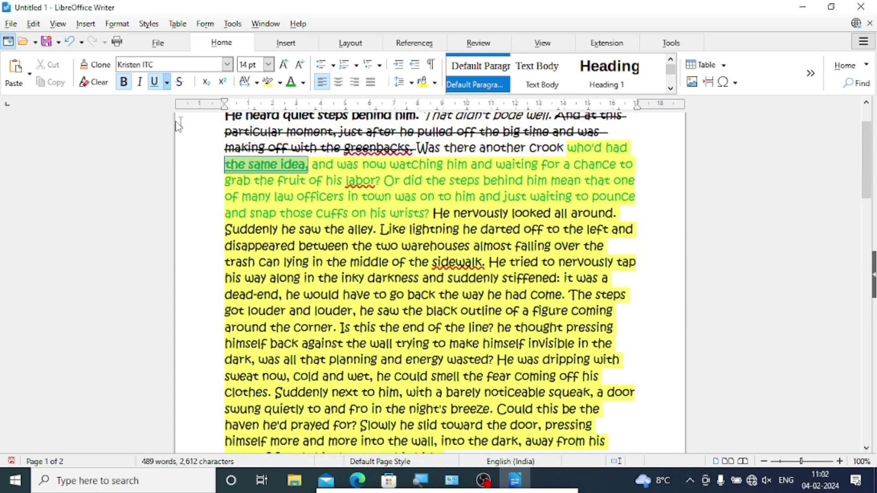
click(91, 64)
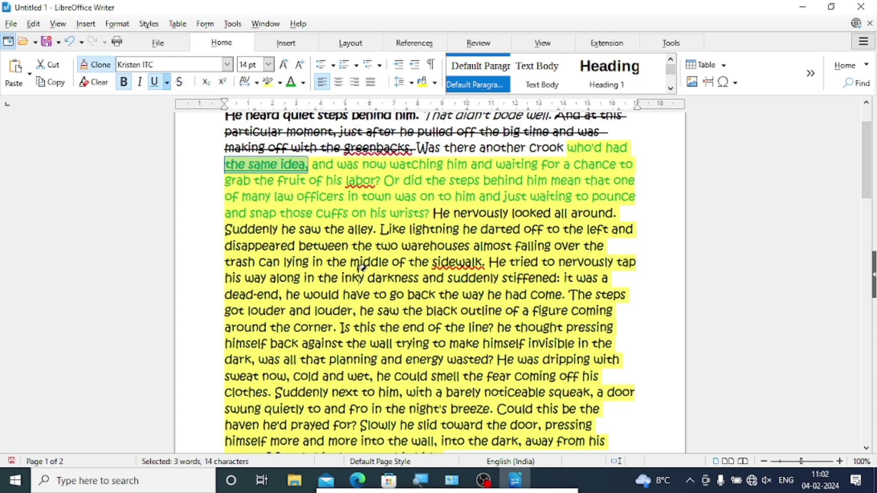
scroll(358, 260, down, 4)
click(323, 317)
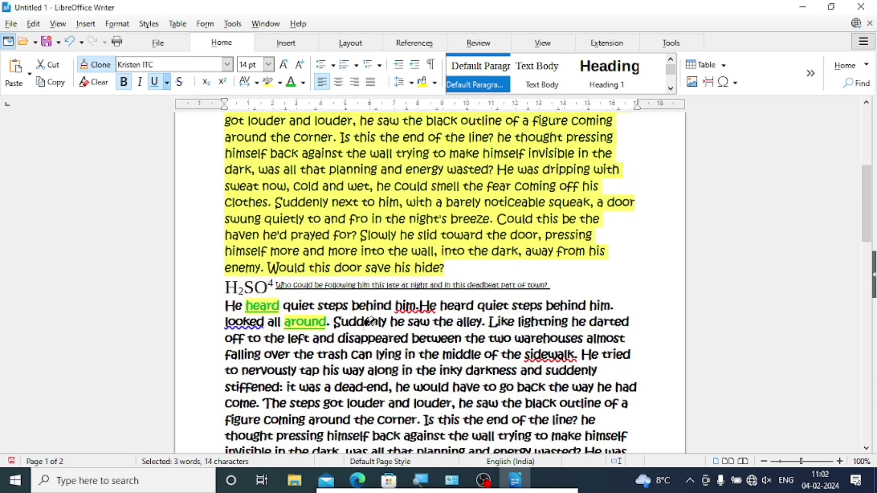
click(363, 321)
click(401, 339)
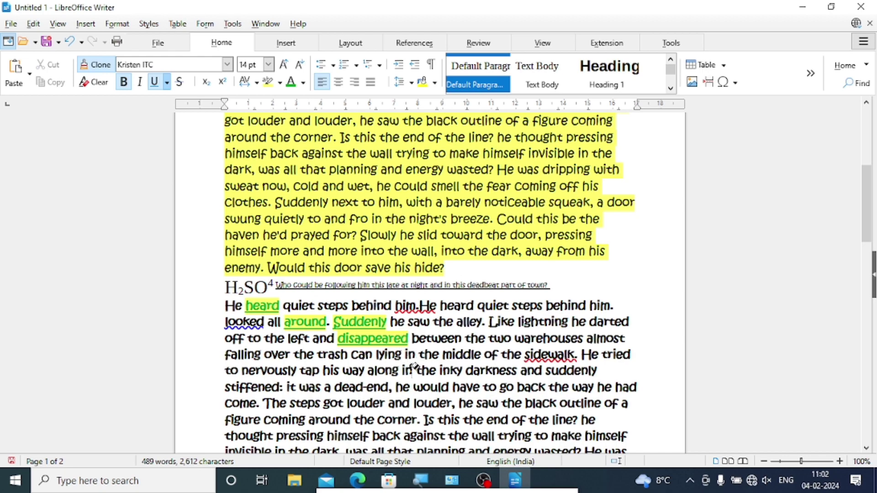
click(411, 354)
click(450, 370)
scroll(154, 191, up, 5)
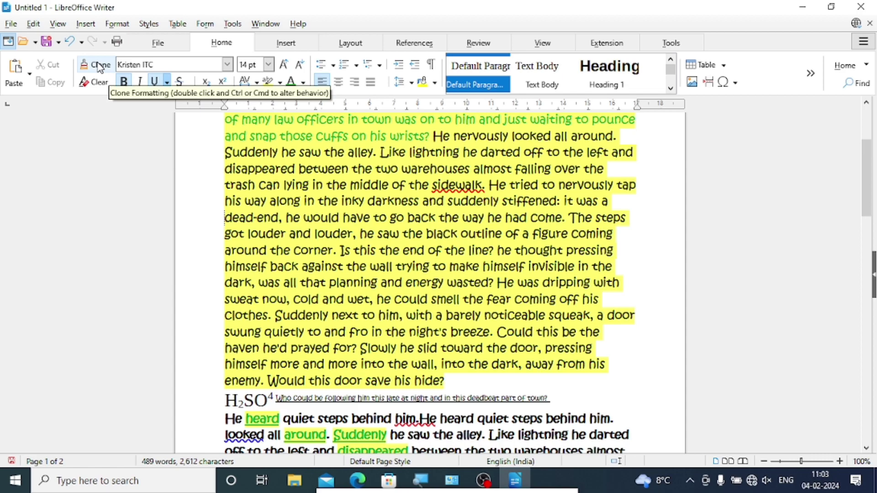
- Insert the dummy text AutoText "dt" below the last paragraph on page 2, leaving an empty line between them
scroll(100, 67, down, 6)
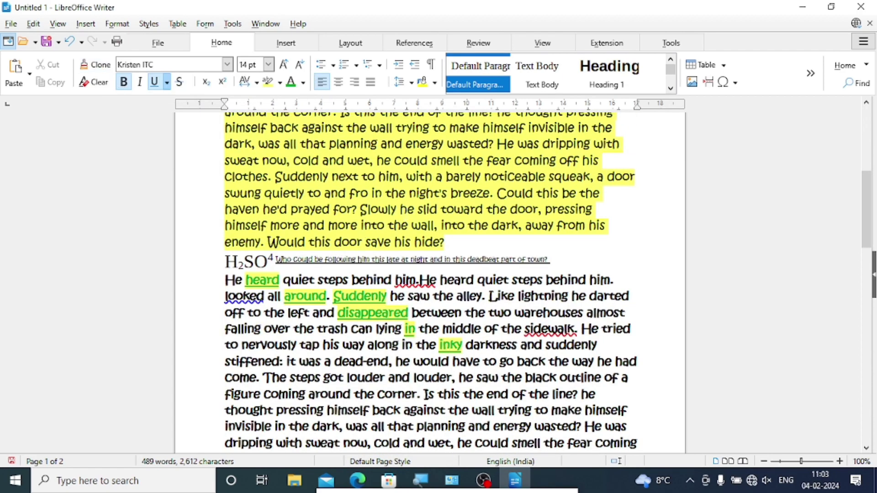
scroll(423, 205, down, 7)
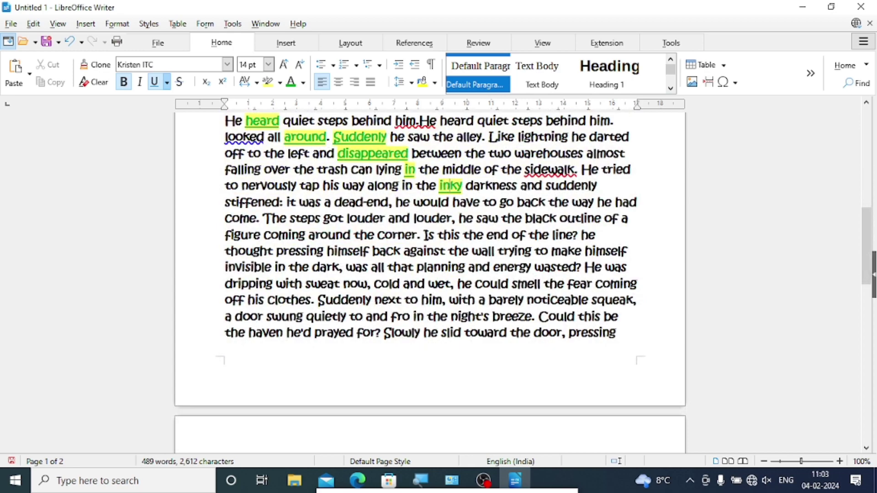
scroll(397, 207, down, 11)
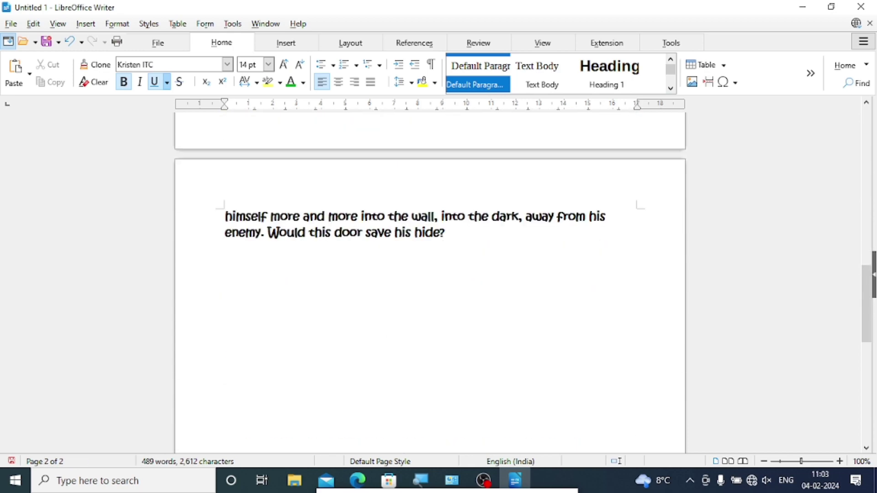
click(225, 218)
text(dt)
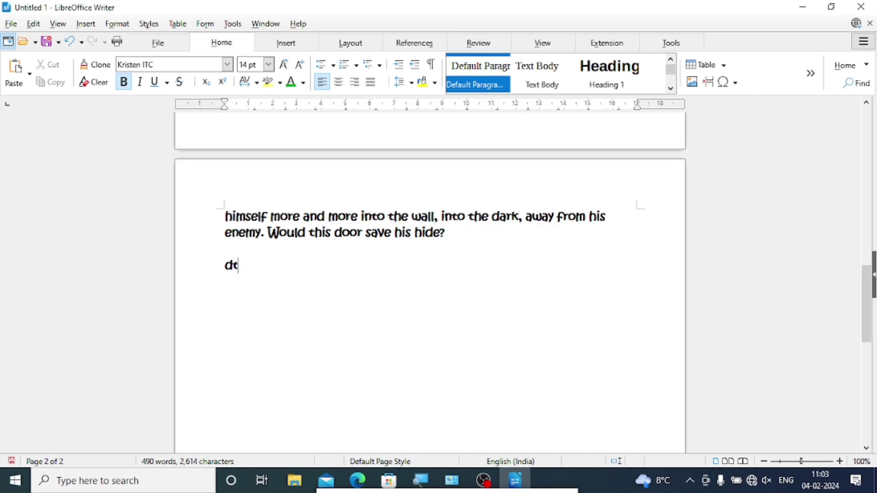
key(F3)
- Decrease the new dummy paragraph's font size to 12 pt and change its font to Agency FB
scroll(429, 274, up, 5)
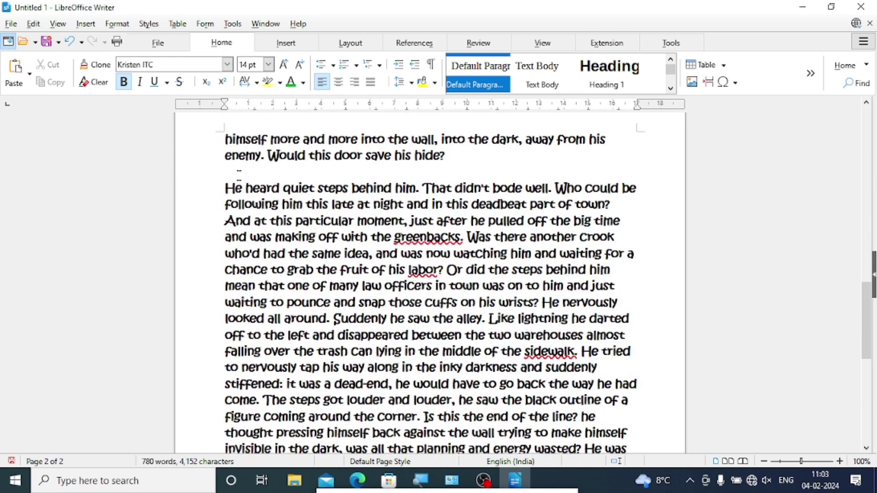
drag(225, 187, 446, 328)
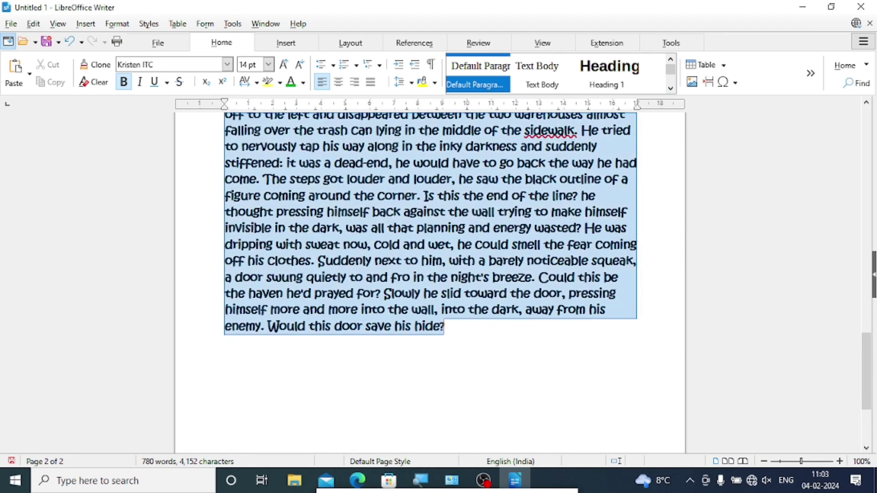
click(300, 64)
click(228, 65)
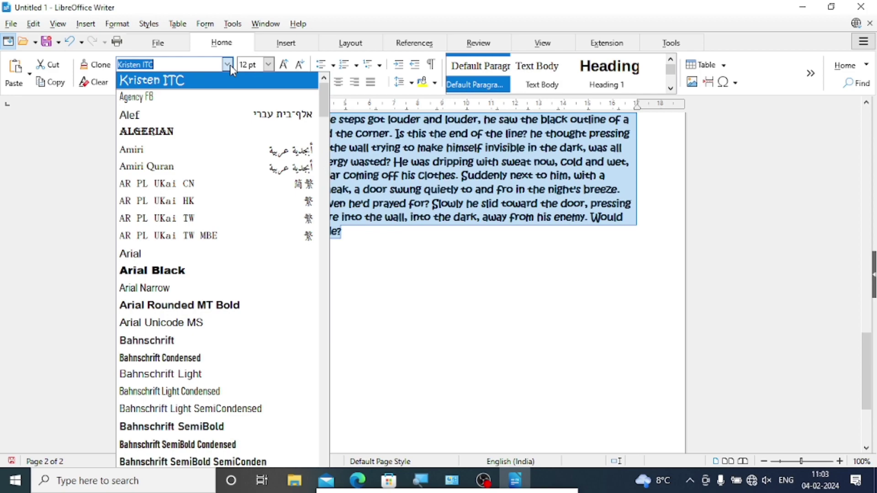
click(154, 97)
scroll(429, 206, up, 5)
click(339, 300)
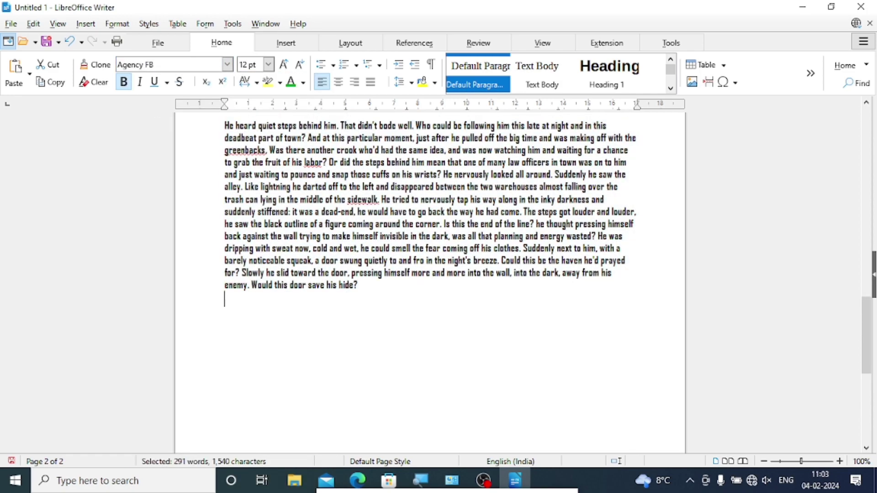
- Reselect the Agency FB dummy paragraph and increase its font size to 14 pt
scroll(339, 289, up, 3)
drag(358, 346, 225, 188)
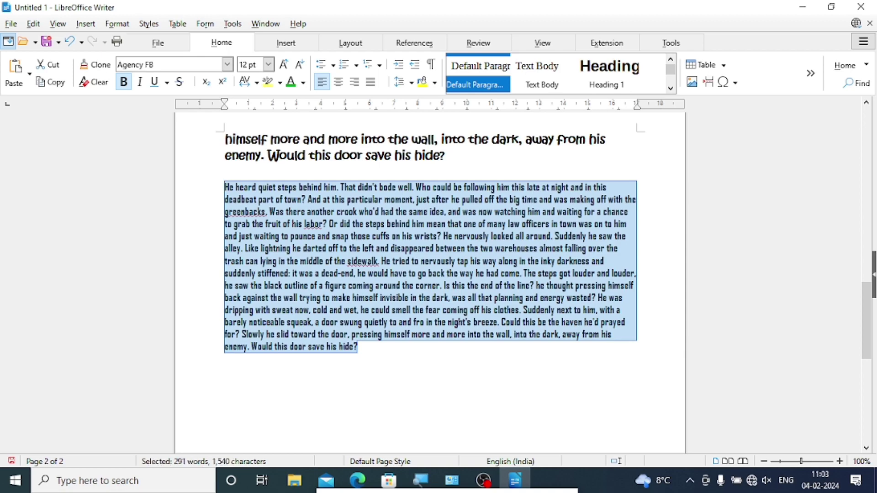
click(283, 64)
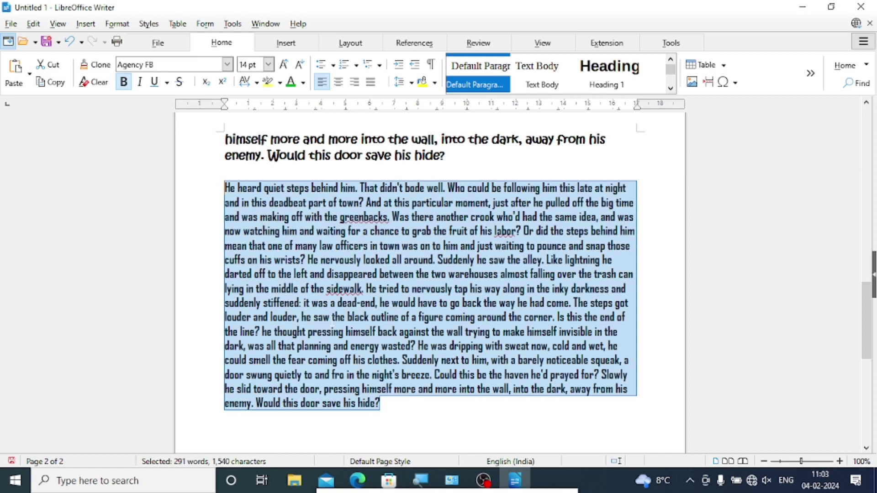
- Add the line "RESUME" below the Agency FB paragraph, leaving an empty line between them
scroll(336, 318, down, 3)
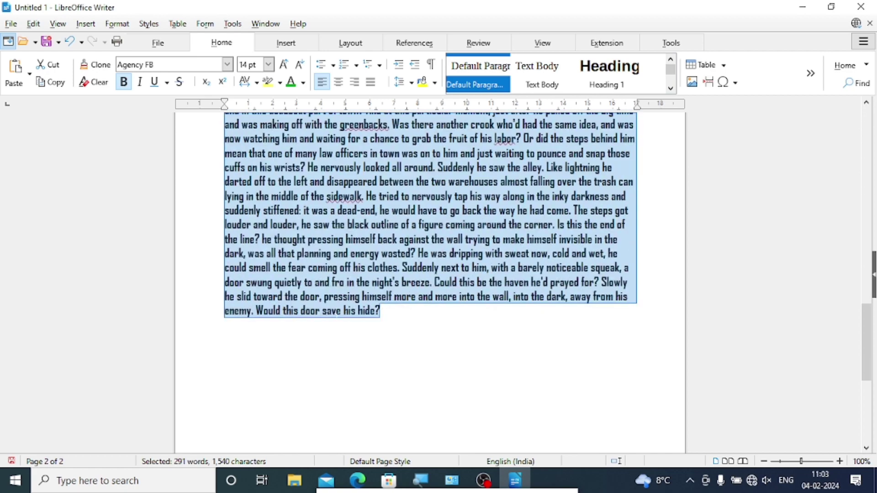
click(366, 323)
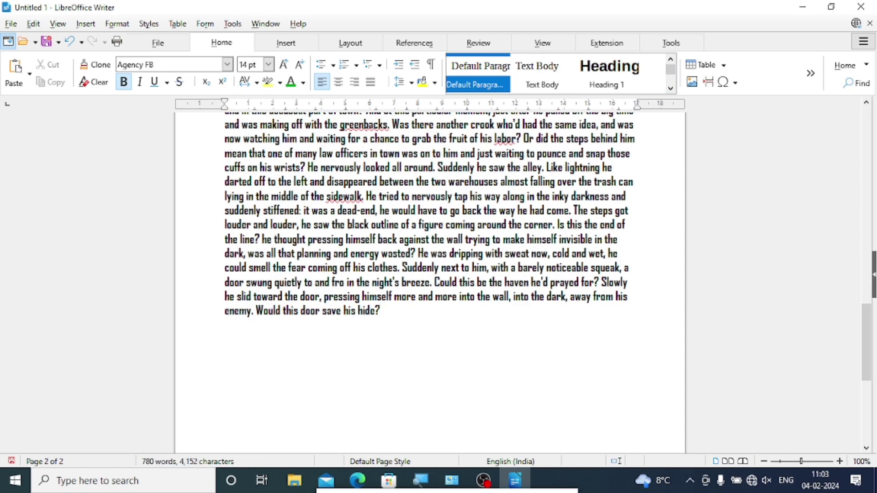
text(RESUME)
- Try center, right and justified alignment on "RESUME" and return it to left alignment
double_click(257, 339)
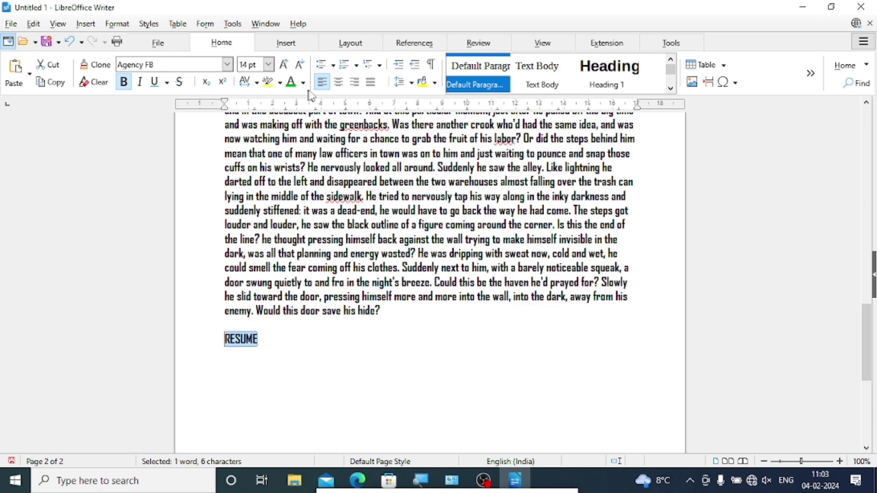
click(338, 82)
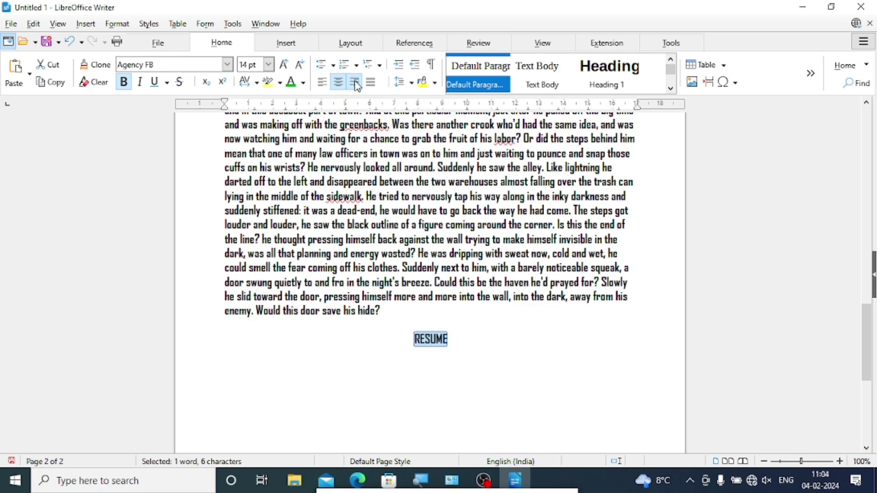
click(354, 84)
click(369, 84)
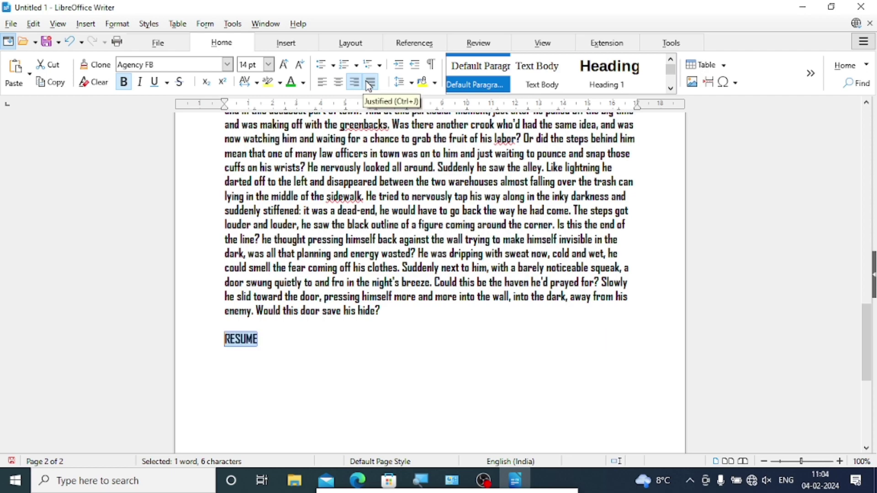
click(323, 82)
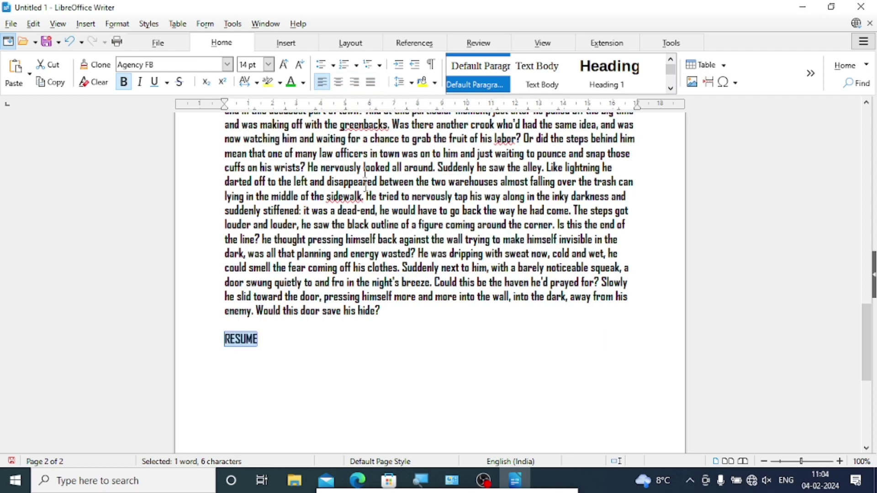
- Select the Agency FB paragraph and toggle it between justified and left alignment, ending on left
scroll(366, 188, up, 2)
drag(384, 374, 186, 160)
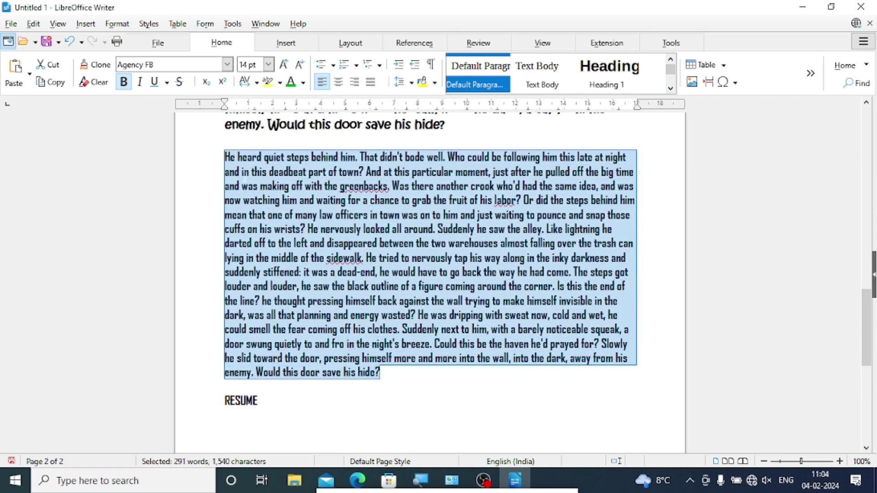
click(371, 83)
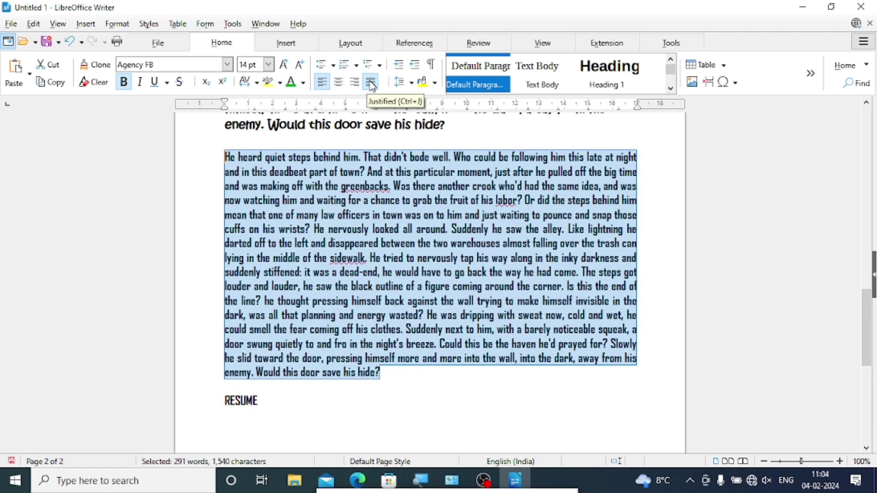
click(322, 82)
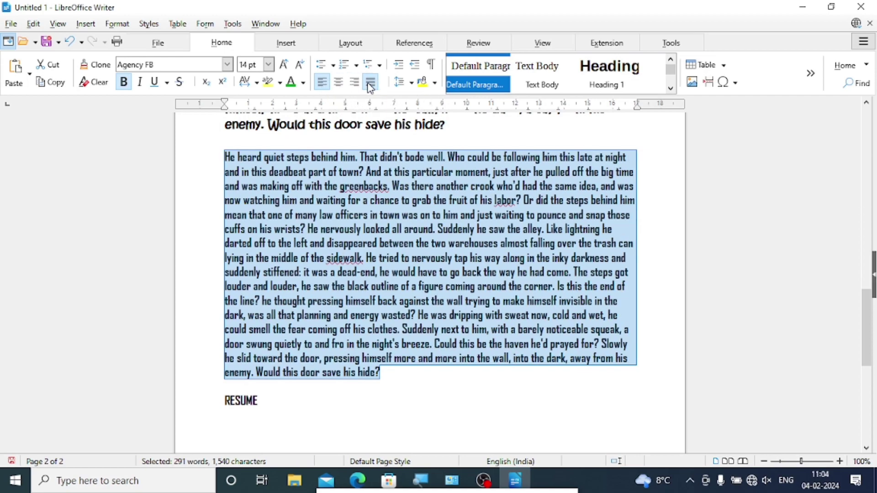
click(371, 85)
click(322, 83)
- Set the selected Agency FB paragraph's line spacing to 1.15 and increase it to 1.5
click(408, 82)
click(434, 129)
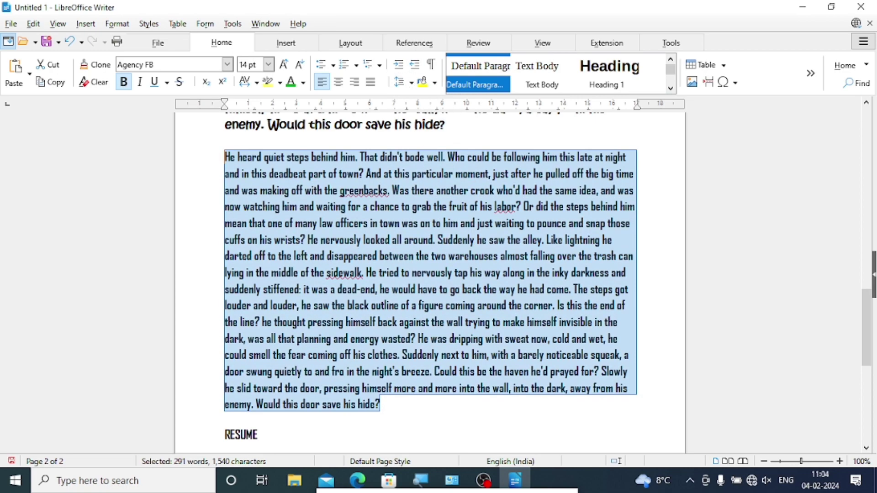
click(409, 82)
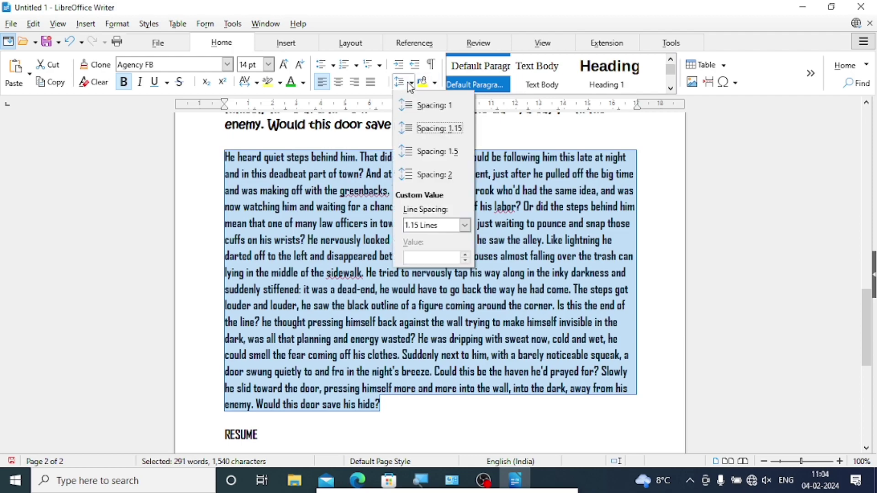
click(414, 151)
- Apply a yellow paragraph background to the H2SO4 line and the bold paragraph below it, and deselect the text
scroll(407, 176, up, 12)
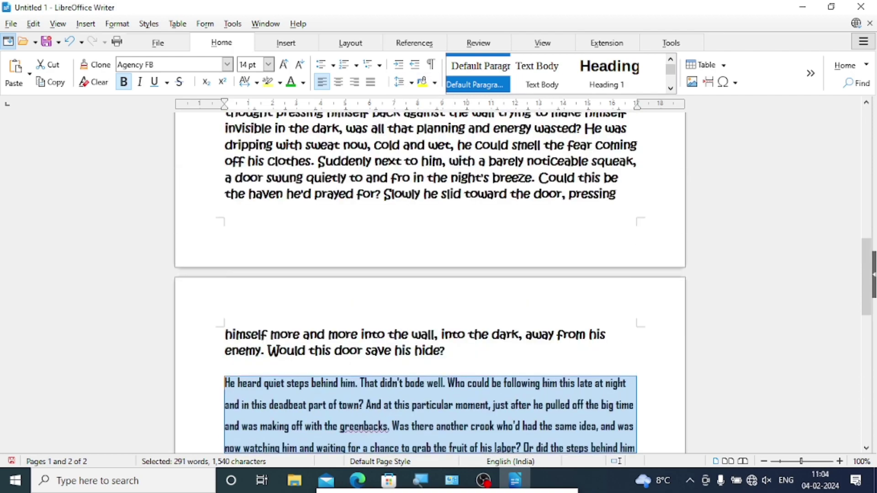
scroll(429, 190, up, 1)
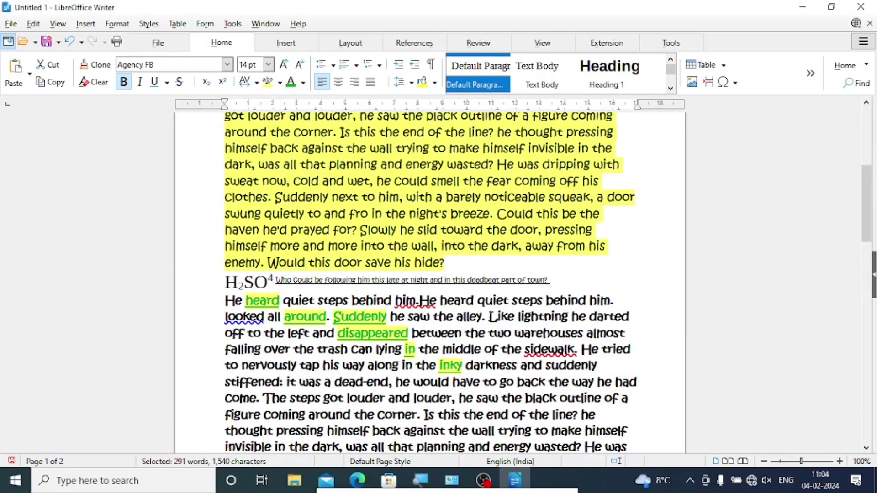
drag(224, 281, 595, 415)
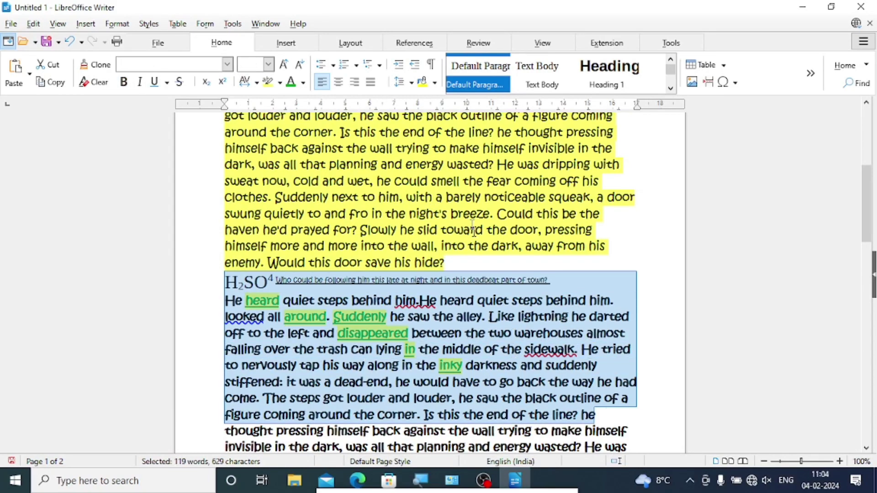
click(436, 85)
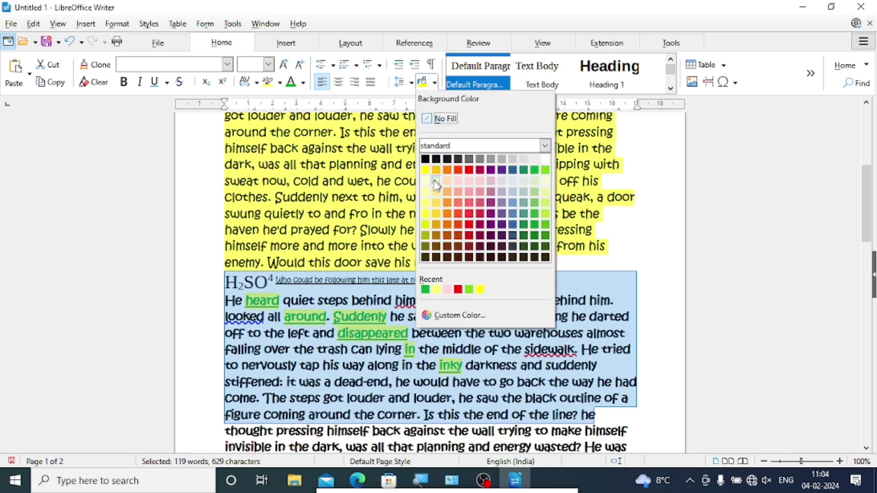
click(428, 216)
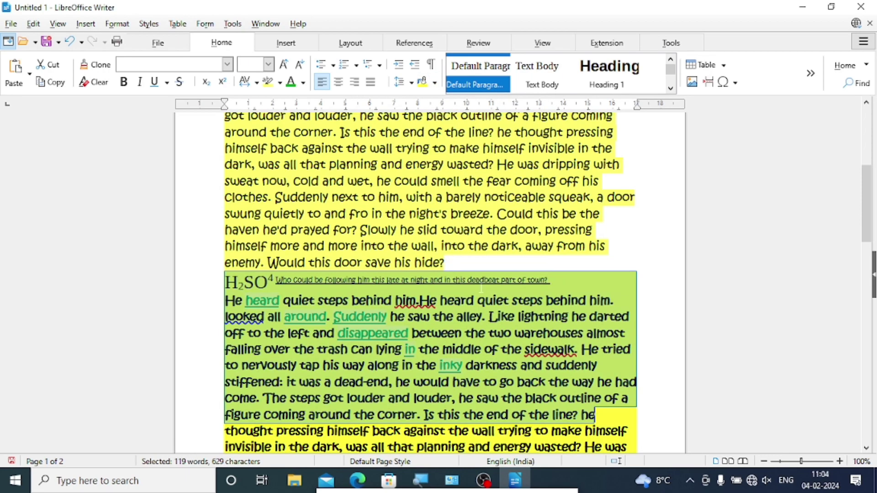
scroll(503, 319, down, 3)
click(481, 339)
- Compare the yellow paragraph background with the character highlighting of the text above H2SO4
scroll(545, 380, up, 5)
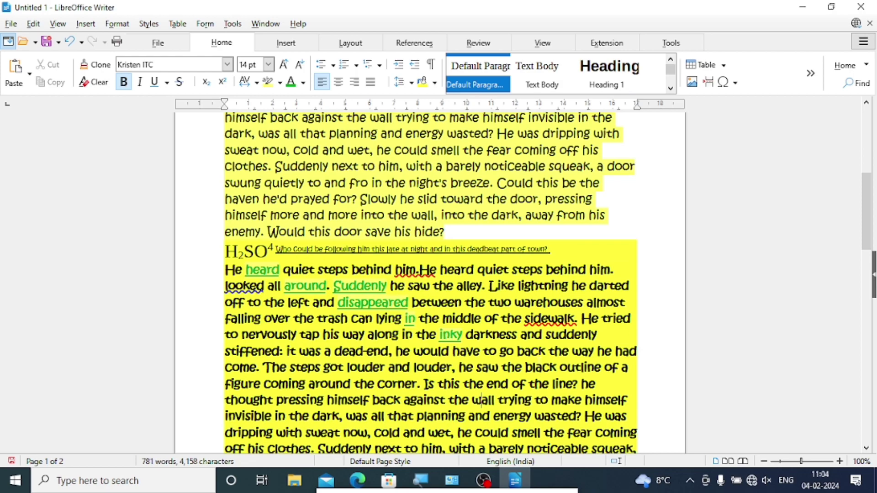
scroll(307, 160, up, 2)
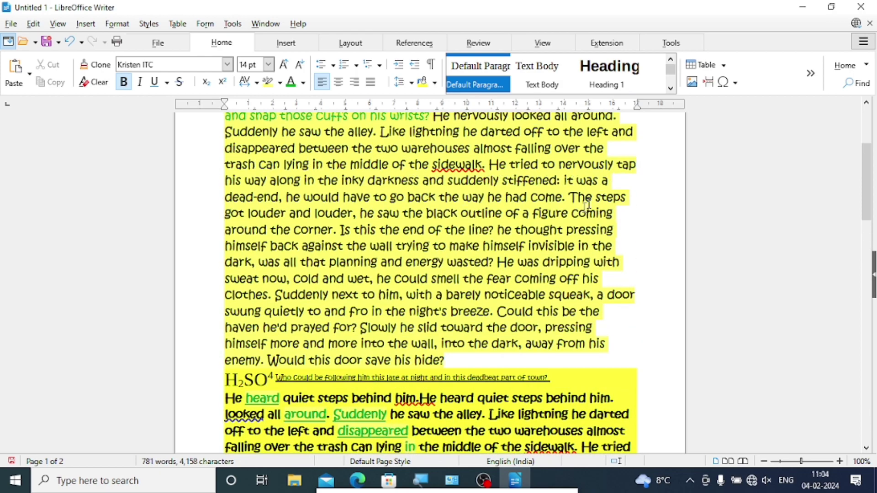
scroll(588, 204, down, 9)
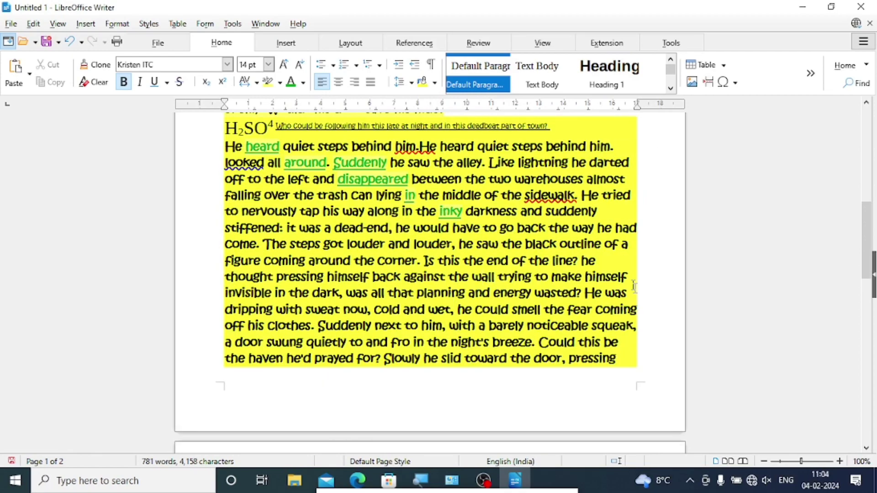
scroll(480, 277, down, 8)
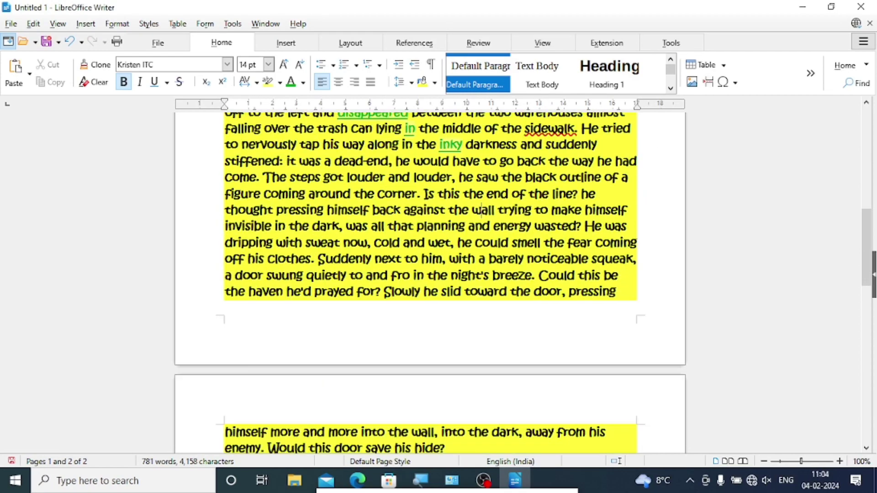
scroll(522, 284, down, 1)
scroll(481, 400, up, 15)
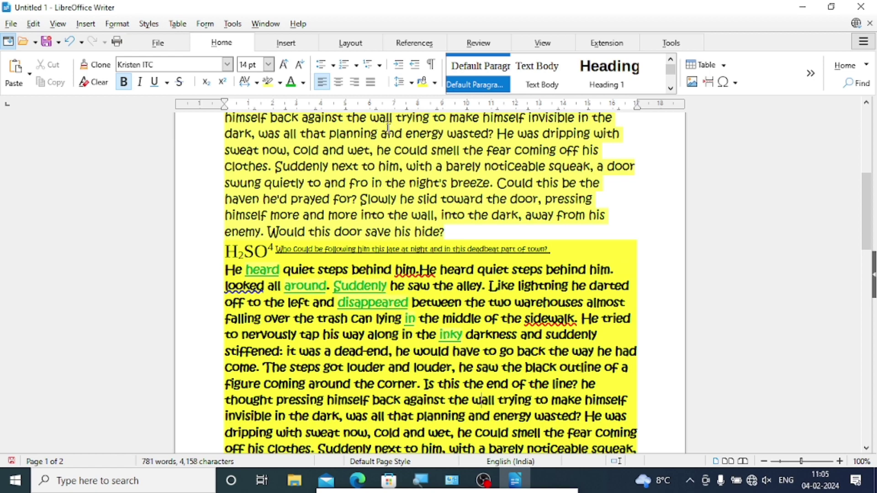
scroll(388, 128, down, 3)
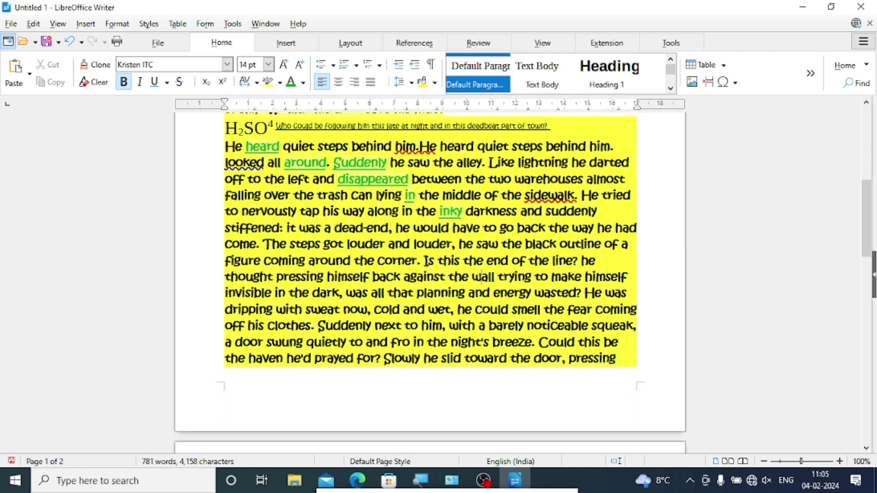
- Turn the "RESUME" line at the end of page 2 into a list item with an arrow bullet
scroll(482, 276, down, 15)
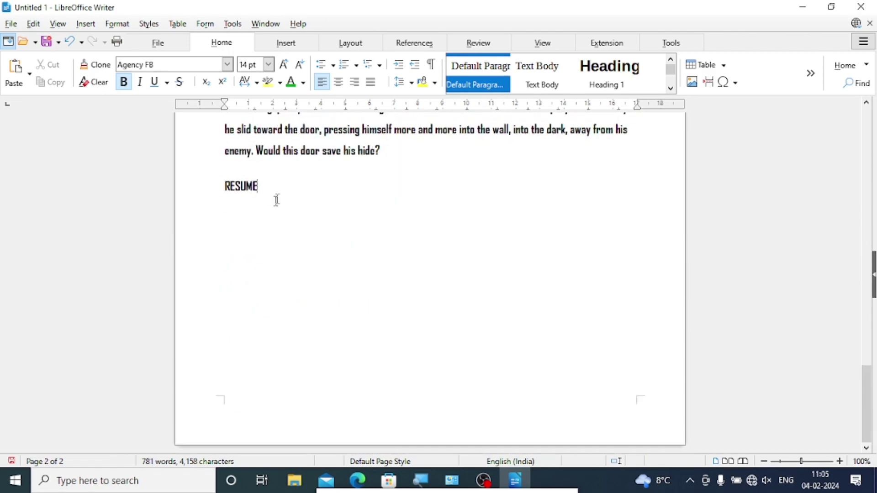
click(333, 67)
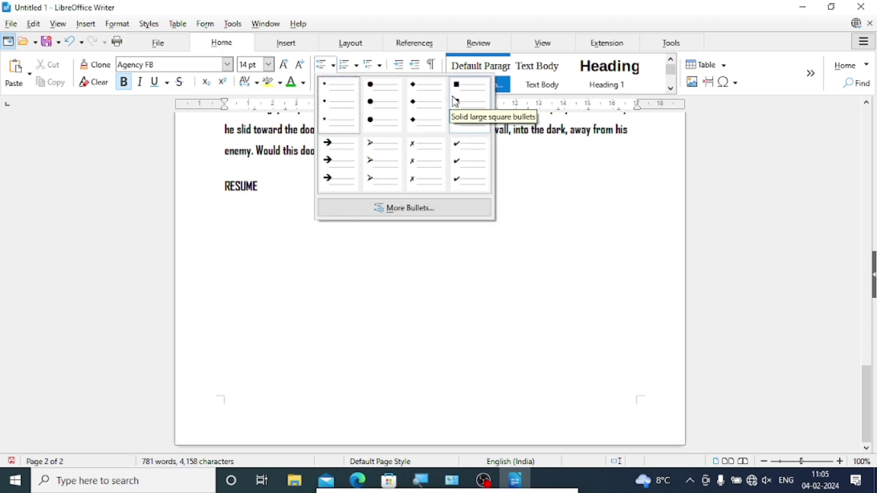
click(337, 157)
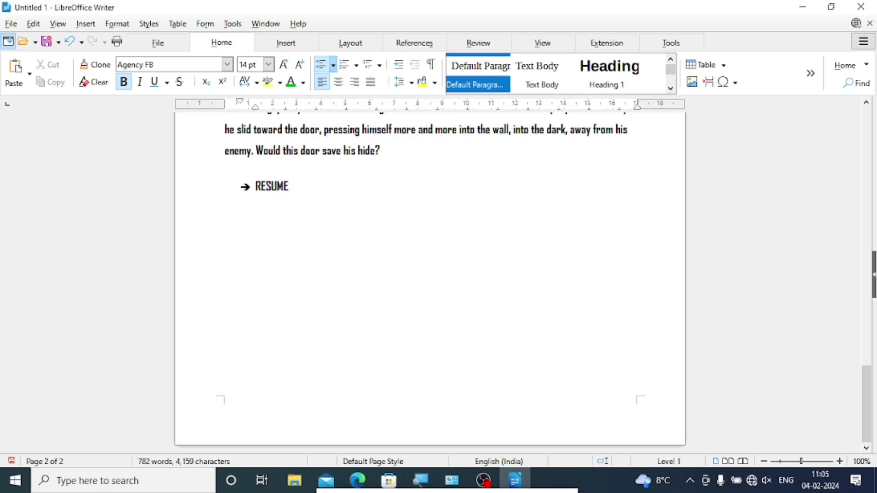
- Add the list items "gfnhmf,nmhb", "utry", "cvbnvn" and "bnjbvn" below "RESUME"
key(Return)
text(gfnhmf,nmhb)
key(Return)
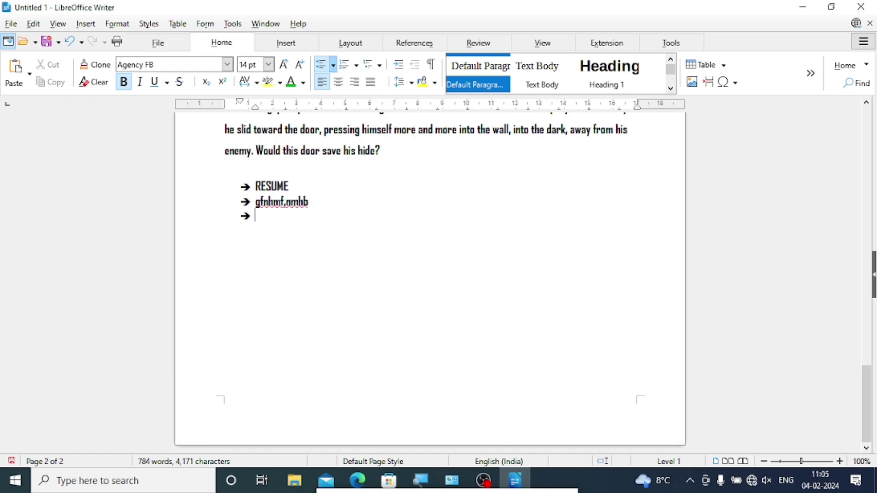
text(utry)
key(Return)
text(cvbnvn)
key(Return)
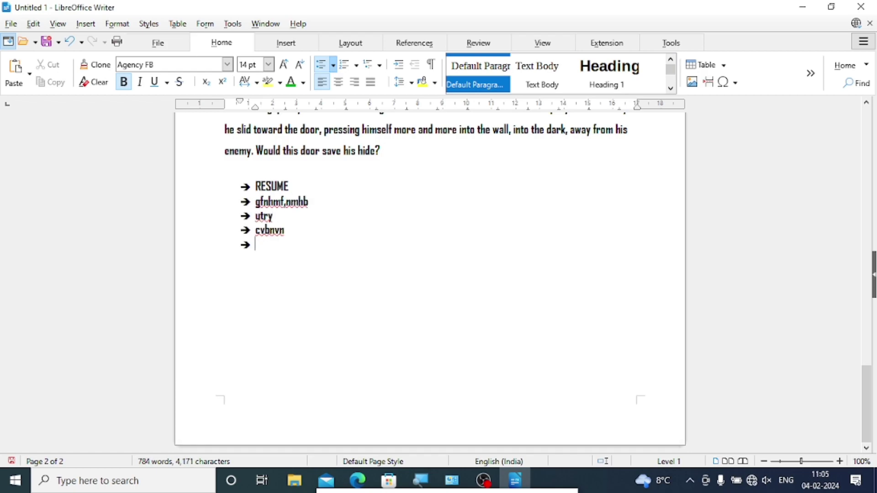
text(bnjbvn)
- Change all five list items to large solid circular bullets and convert them to 1) 2) 3) numbering
key(shift+Up)
key(shift+Up)
key(shift+Up)
key(shift+Up)
key(shift+Home)
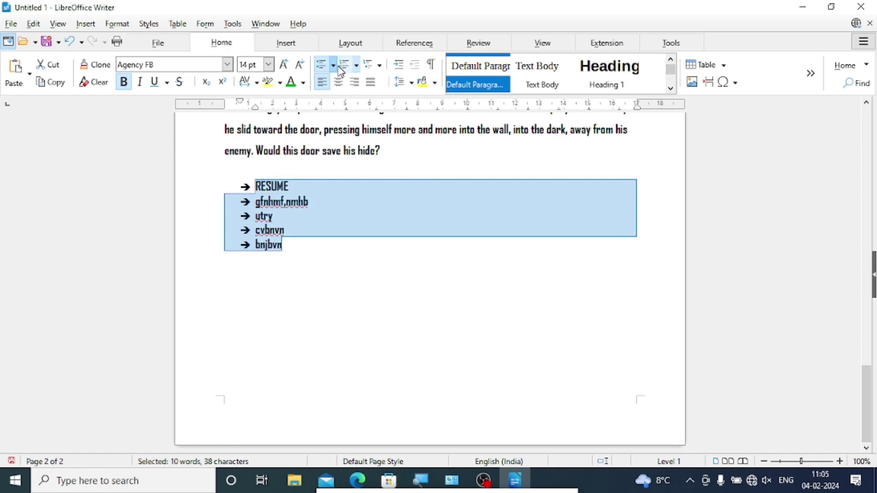
click(334, 65)
click(382, 112)
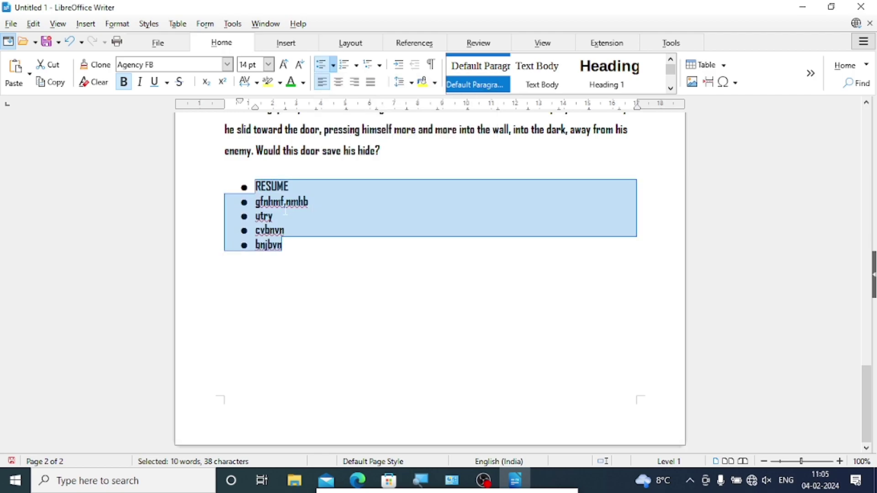
click(356, 65)
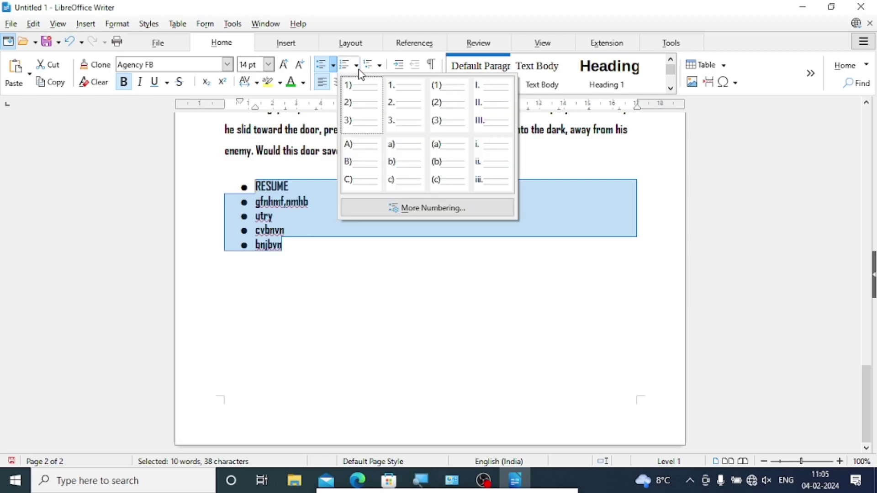
click(360, 110)
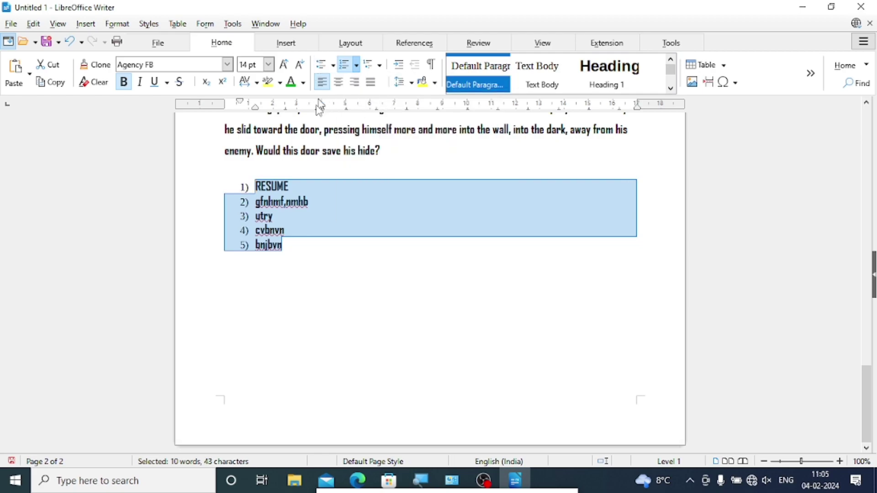
- Increase the indent of the five list items by three levels and decrease it back to the original level
click(401, 72)
click(400, 66)
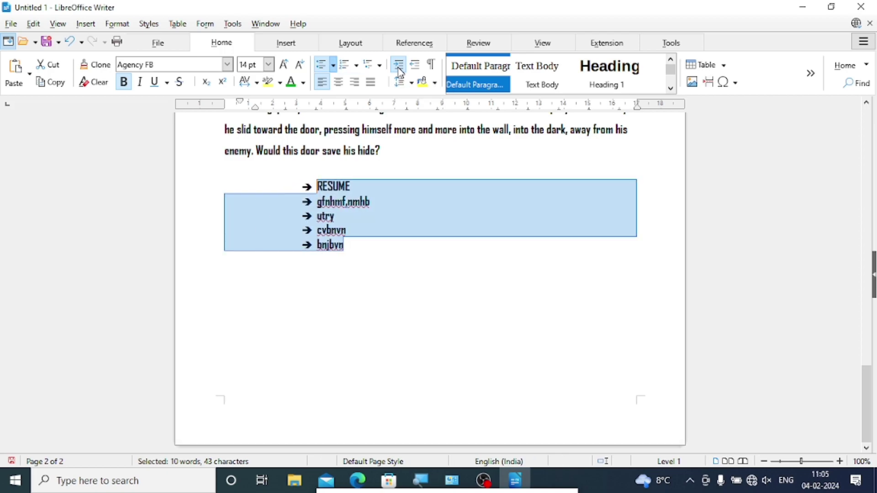
click(398, 65)
click(414, 65)
click(416, 68)
click(415, 68)
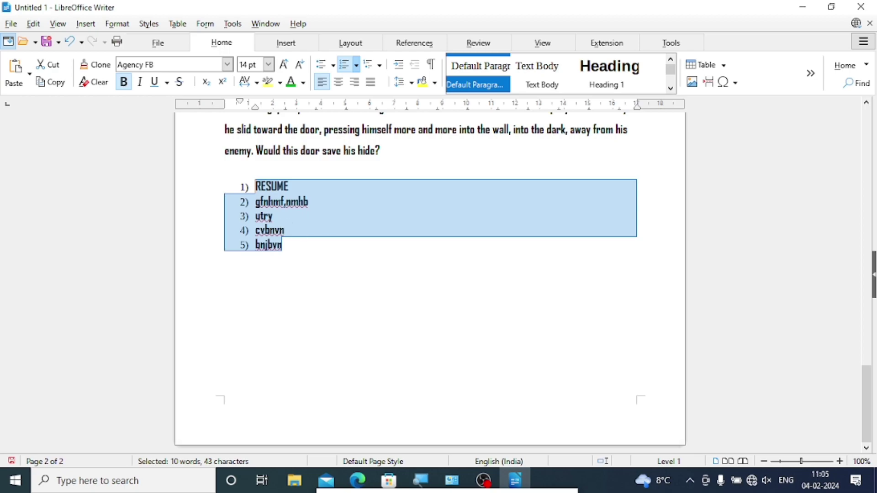
- Place the cursor on the empty line below the numbered list and display the formatting marks
click(353, 257)
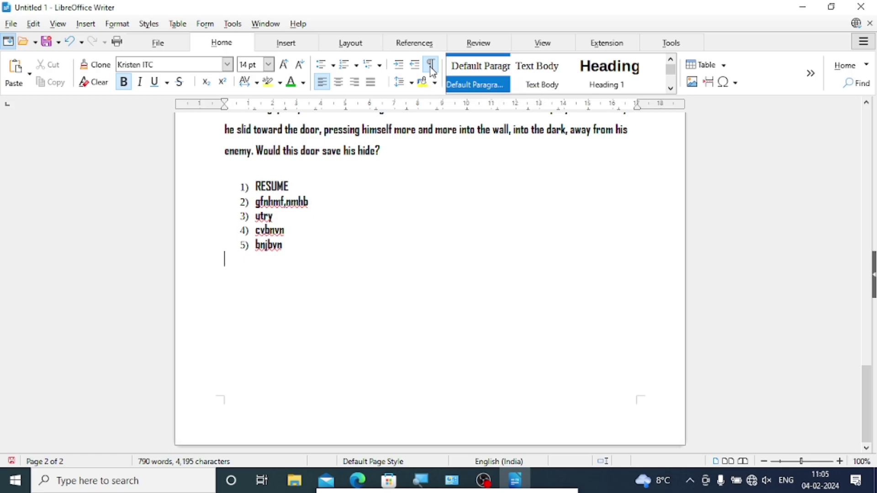
click(432, 70)
scroll(429, 274, up, 5)
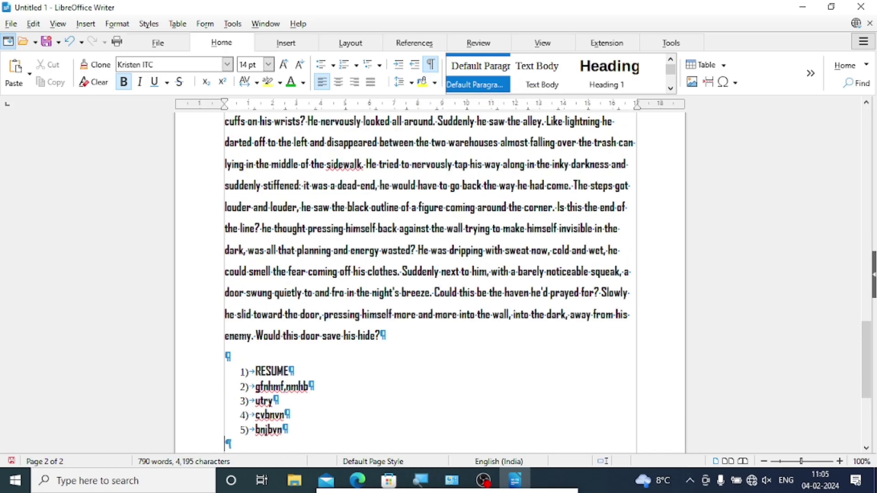
- Check the formatting marks throughout the two-page document and hide them again
scroll(429, 275, up, 10)
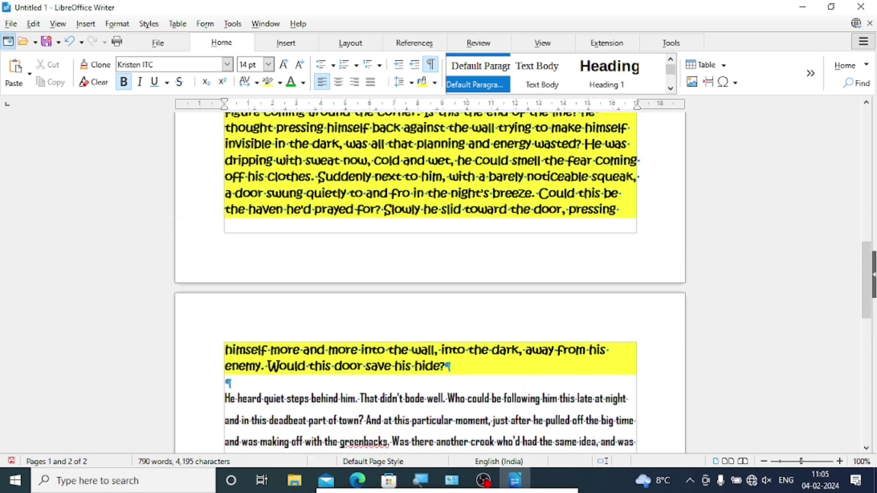
scroll(451, 242, up, 7)
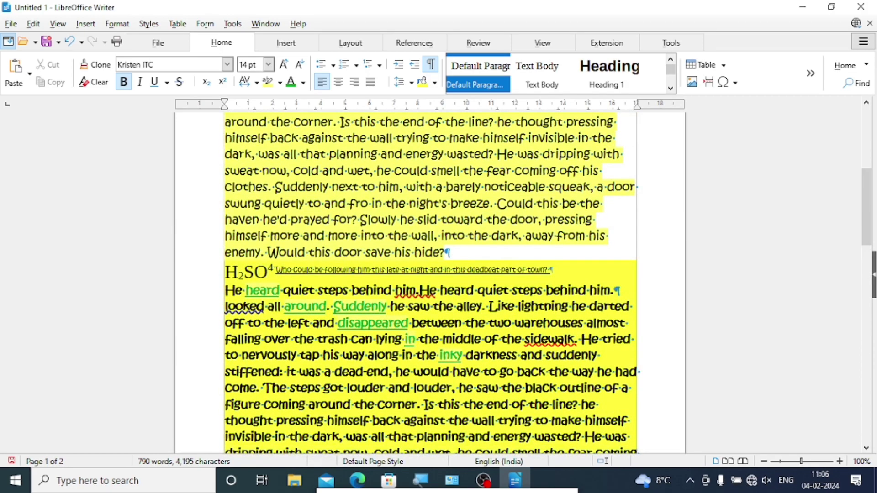
scroll(379, 303, down, 15)
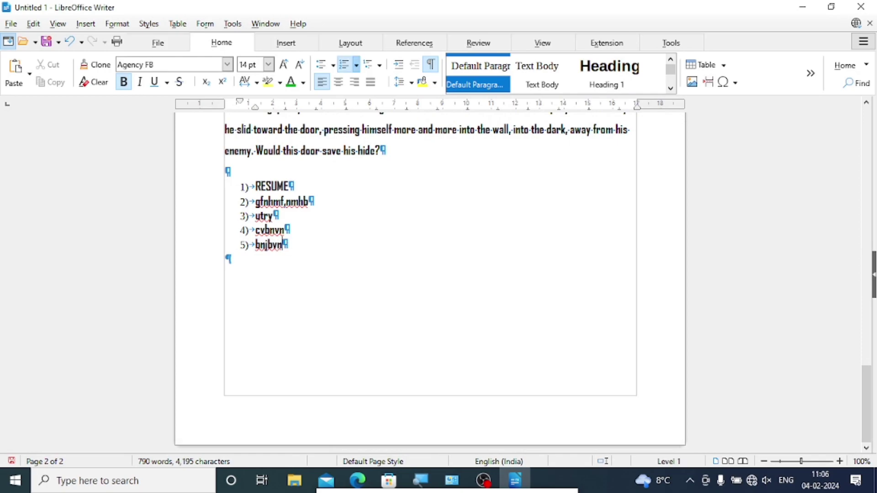
scroll(320, 208, up, 10)
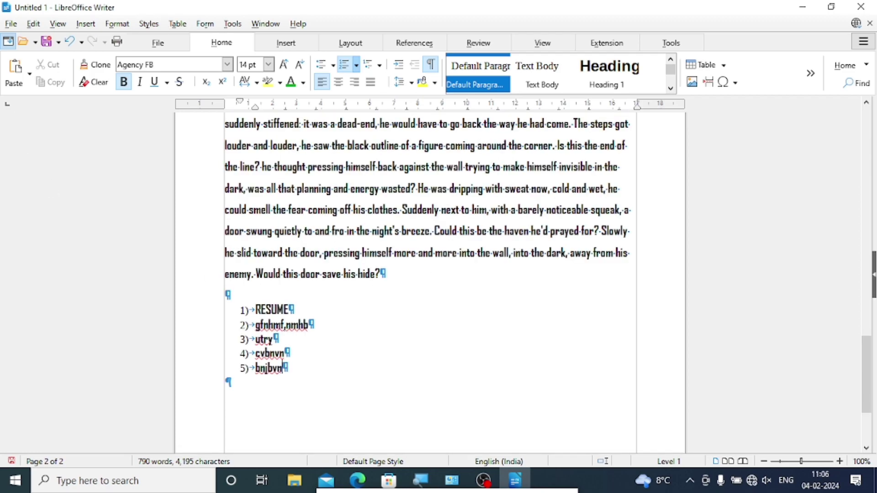
scroll(372, 307, up, 4)
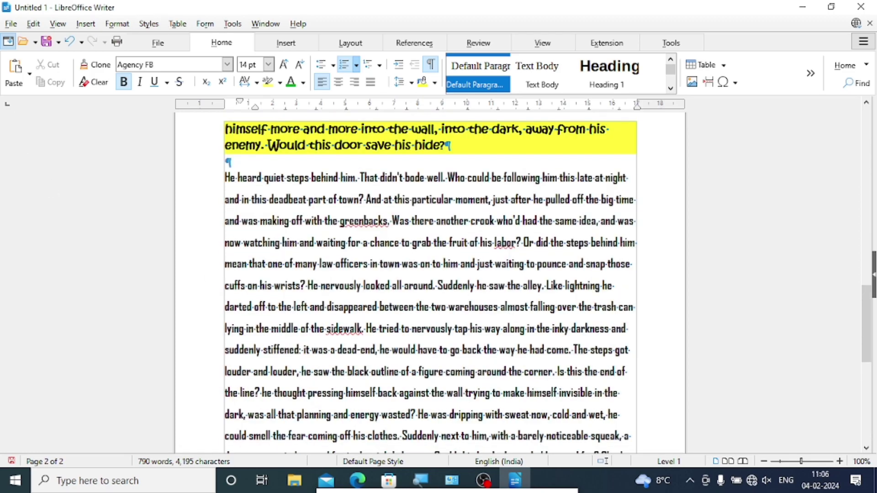
click(432, 65)
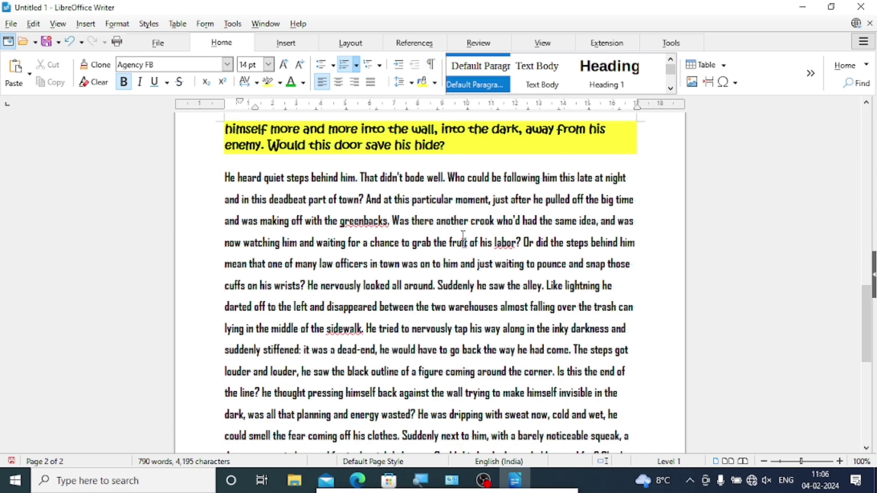
- Select the whole long paragraph above the numbered list and apply the Text Body style followed by Heading 1
drag(224, 177, 408, 289)
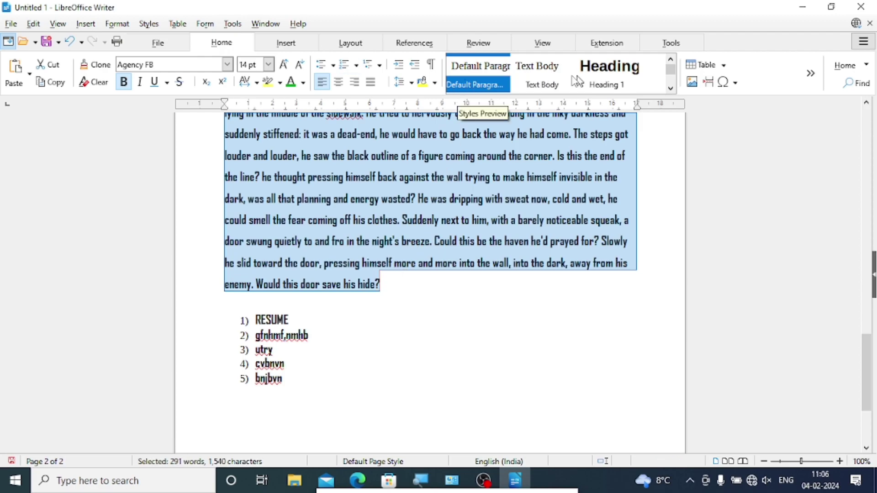
click(542, 84)
scroll(751, 253, up, 6)
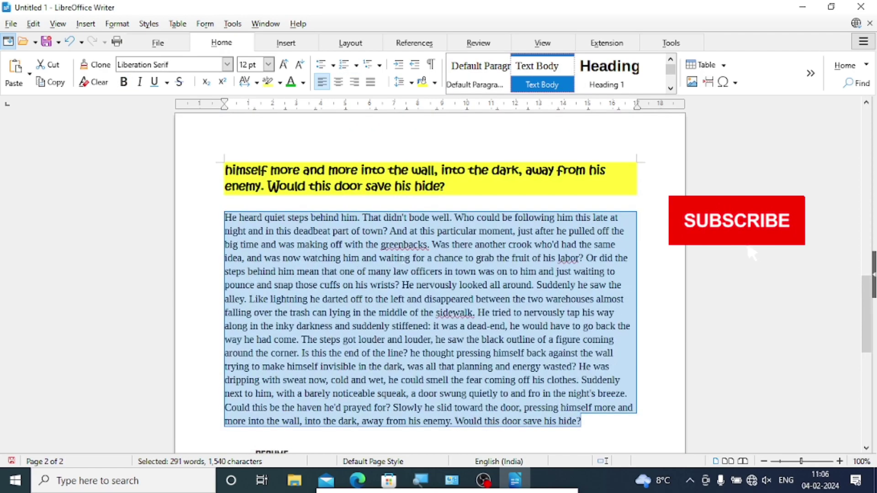
click(609, 79)
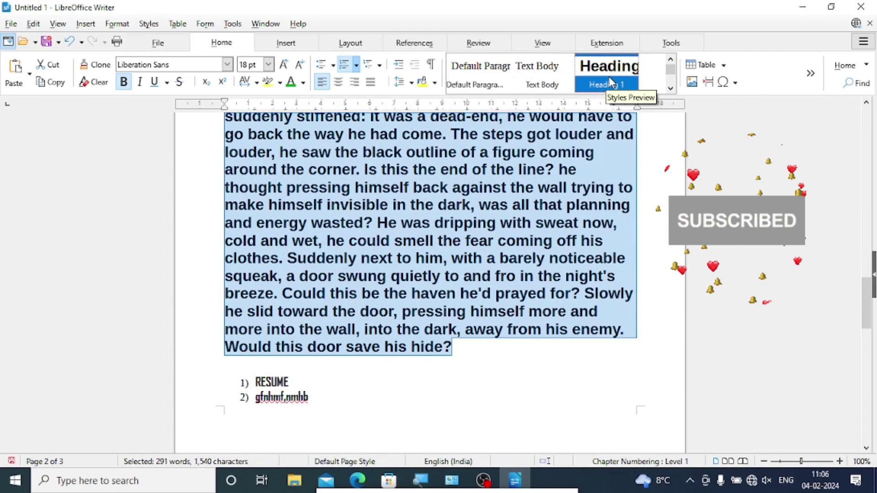
- Change the style of the selected long paragraph to Preformatted Text
click(671, 89)
click(670, 90)
click(480, 75)
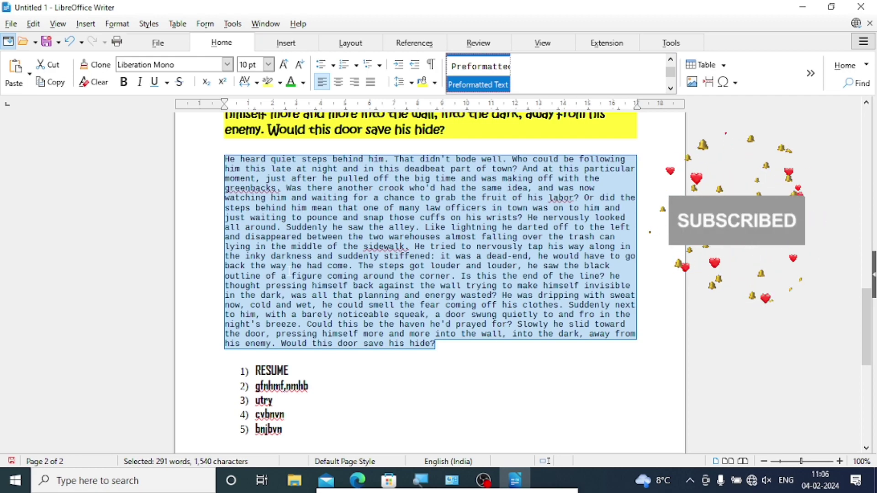
scroll(289, 272, down, 4)
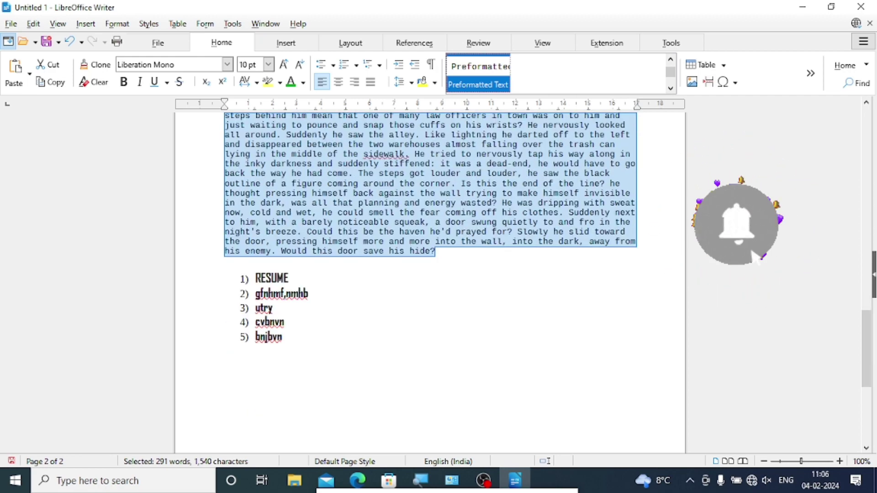